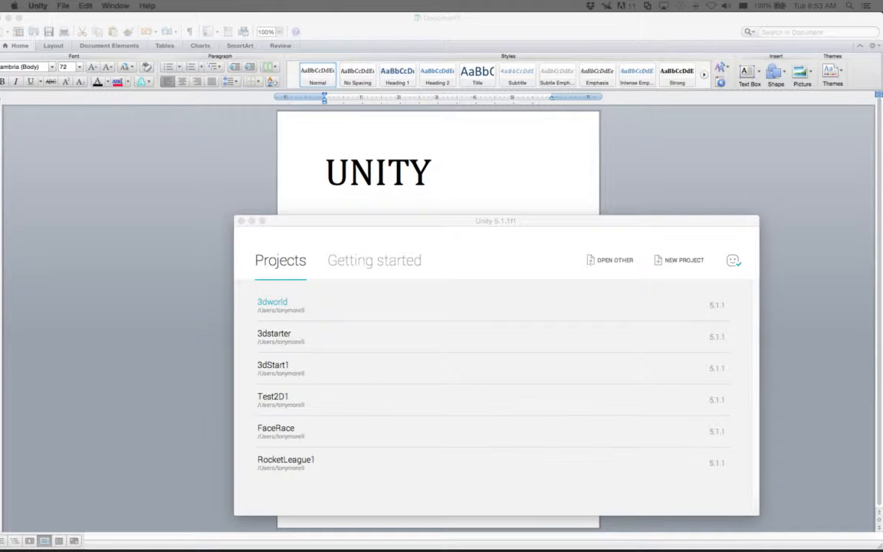
# Create a new 2D project named 2dplatformerfall2015 in the default location
pyautogui.click(658, 262)
pyautogui.click(658, 262)
pyautogui.click(469, 342)
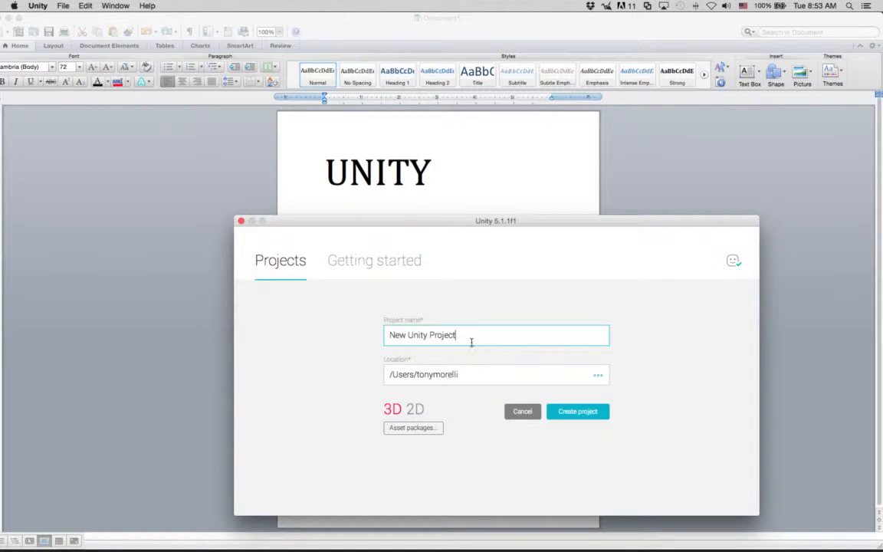
pyautogui.moveTo(469, 341); pyautogui.dragTo(328, 334)
pyautogui.write('2dplatformerfall2015')
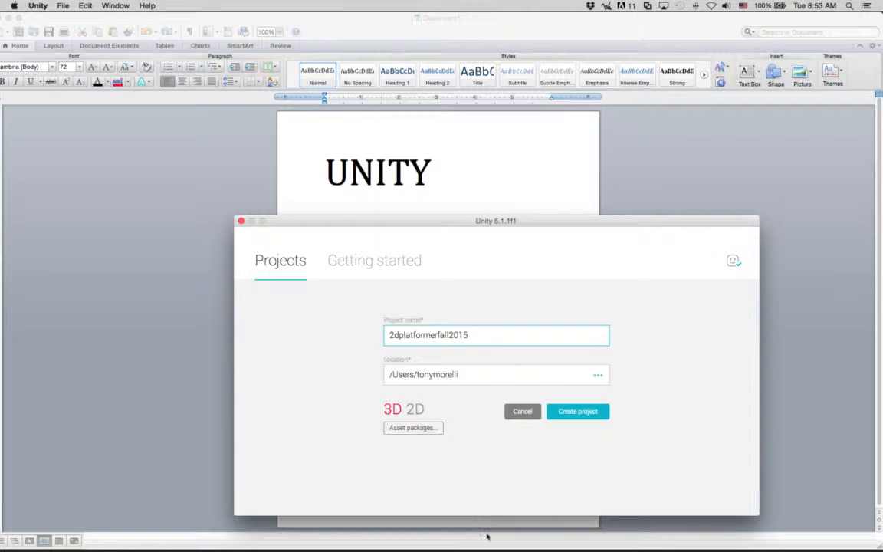
pyautogui.click(420, 411)
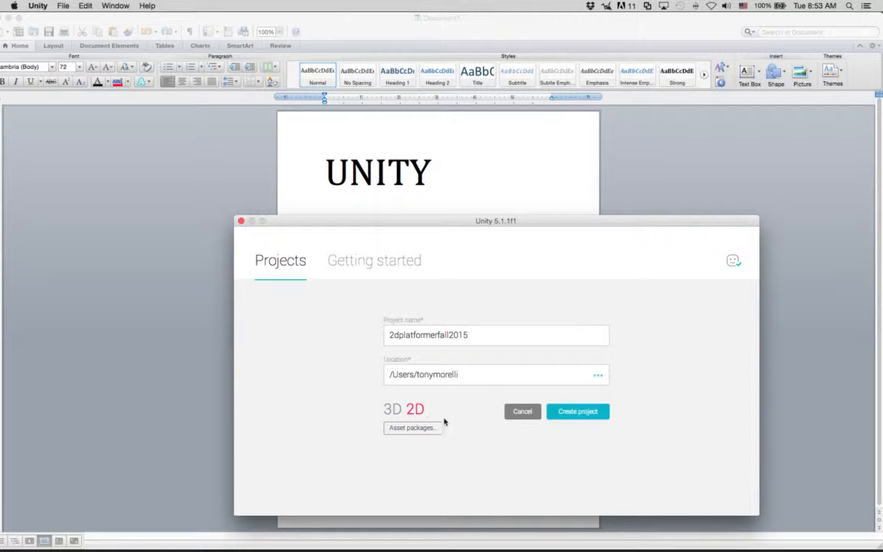
pyautogui.click(577, 414)
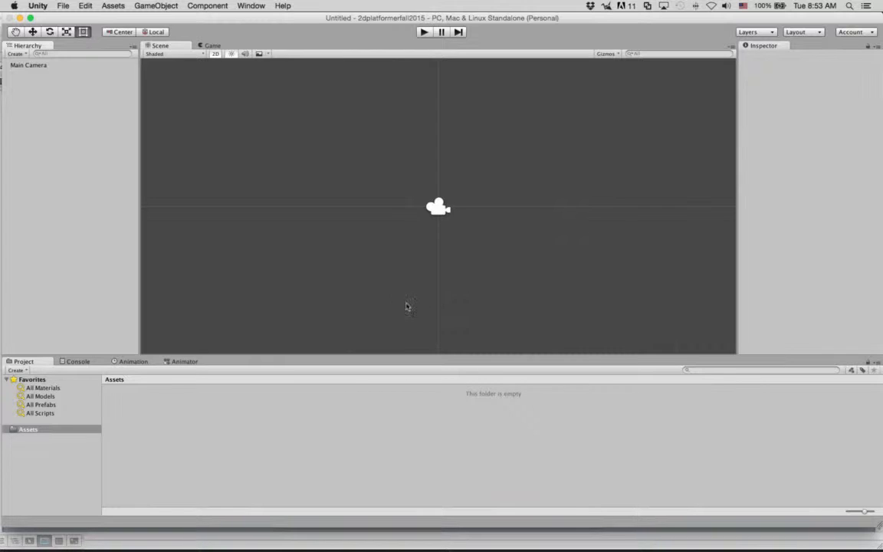
# Select the Main Camera to view its properties, and run the empty scene briefly before stopping it
pyautogui.click(68, 65)
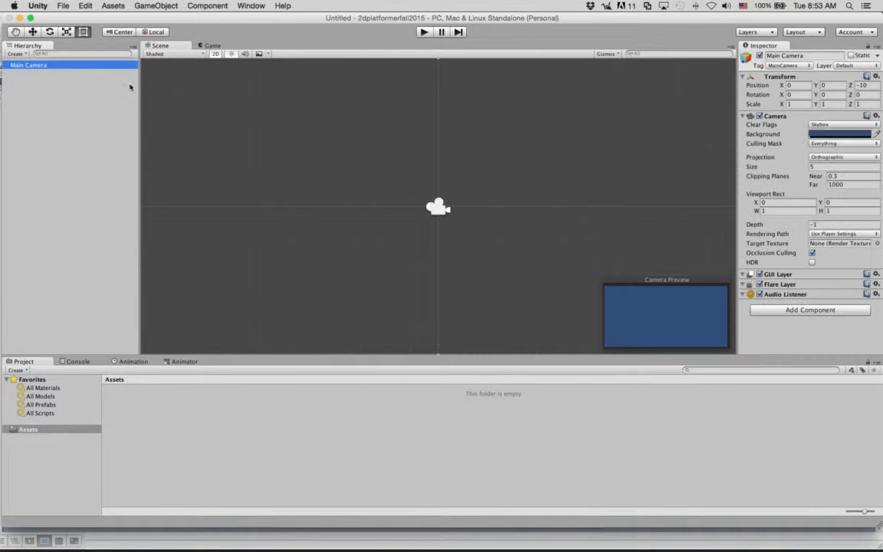
pyautogui.click(423, 32)
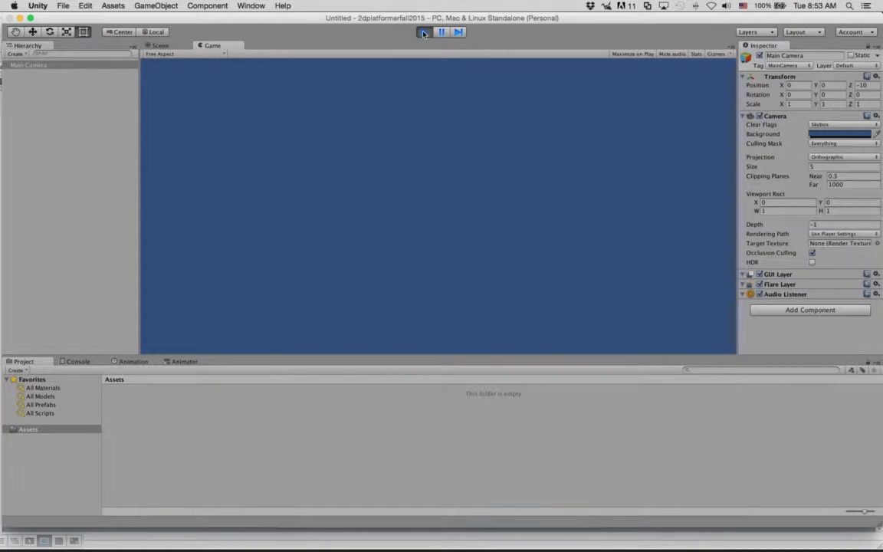
pyautogui.click(423, 32)
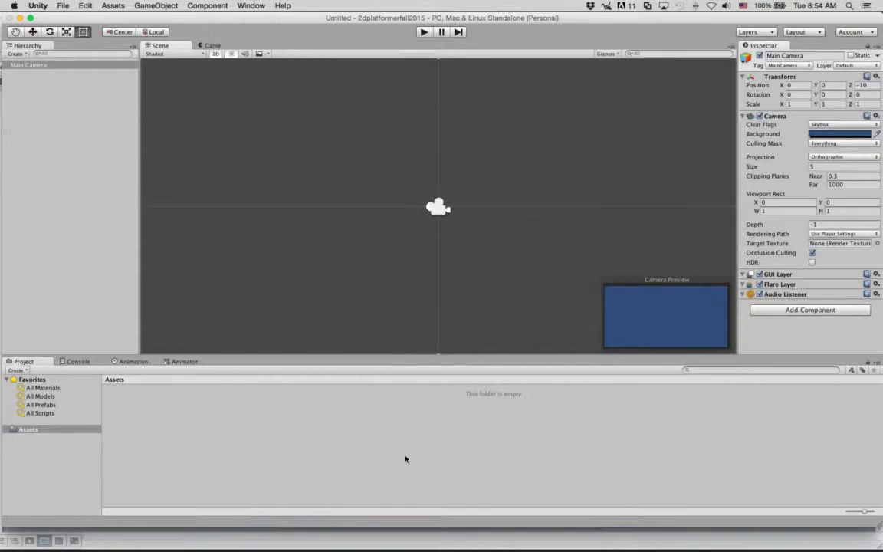
# Switch to Photoshop and create a 100 × 100 pixel document with white background, placing its window and the tools clear of each other
pyautogui.press('super+Tab')
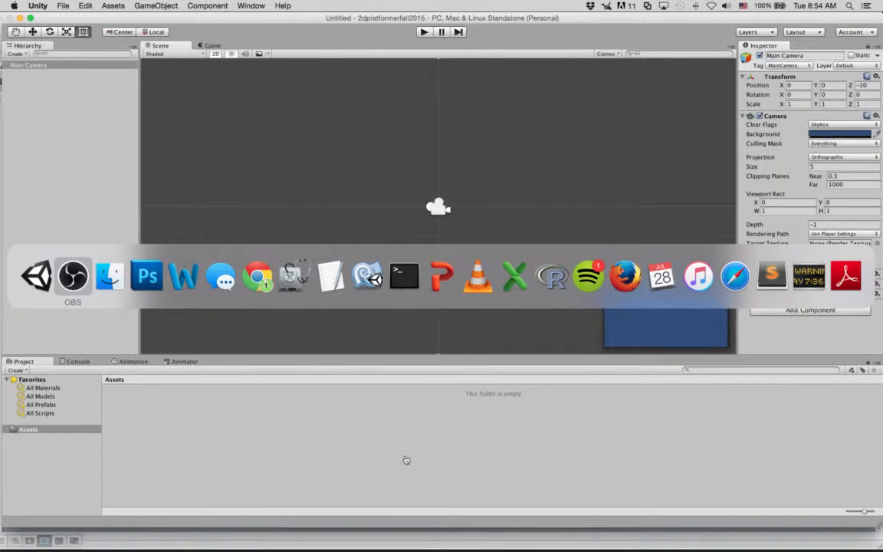
pyautogui.press('super+Tab')
pyautogui.press('super+Tab')
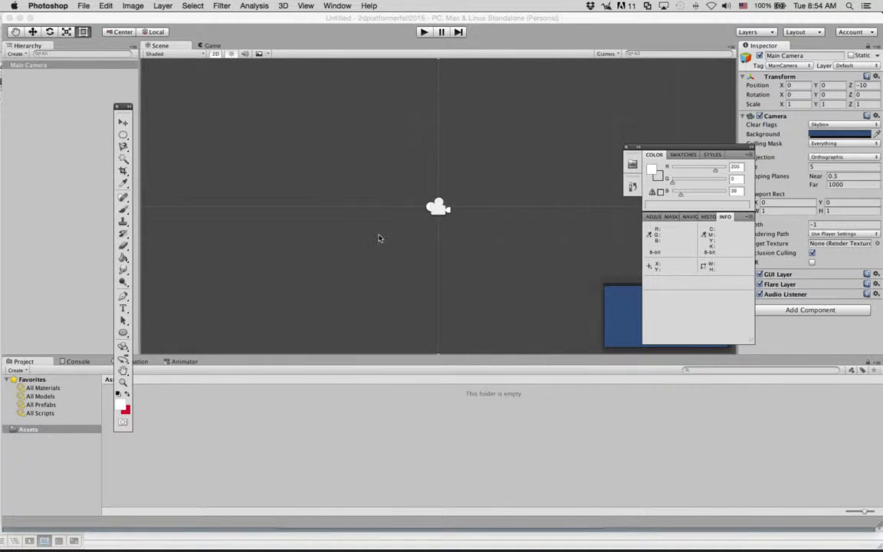
pyautogui.click(84, 6)
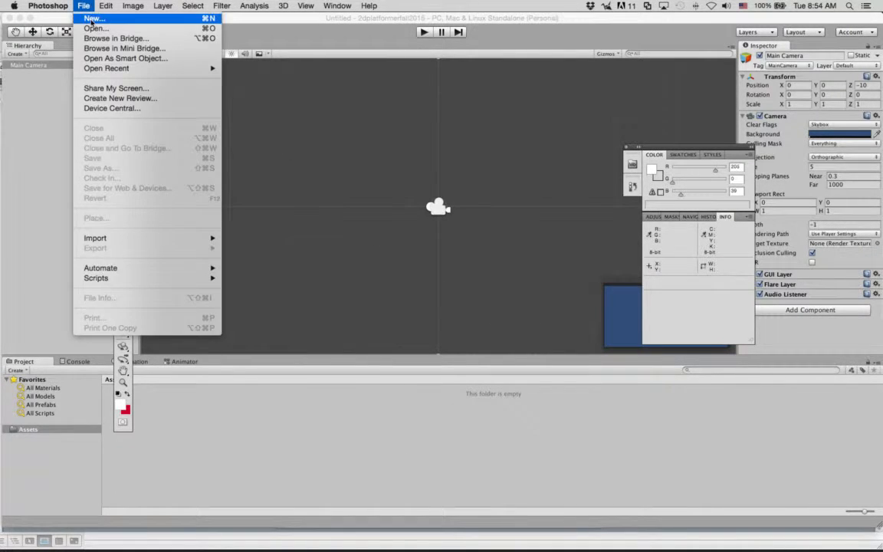
pyautogui.click(92, 18)
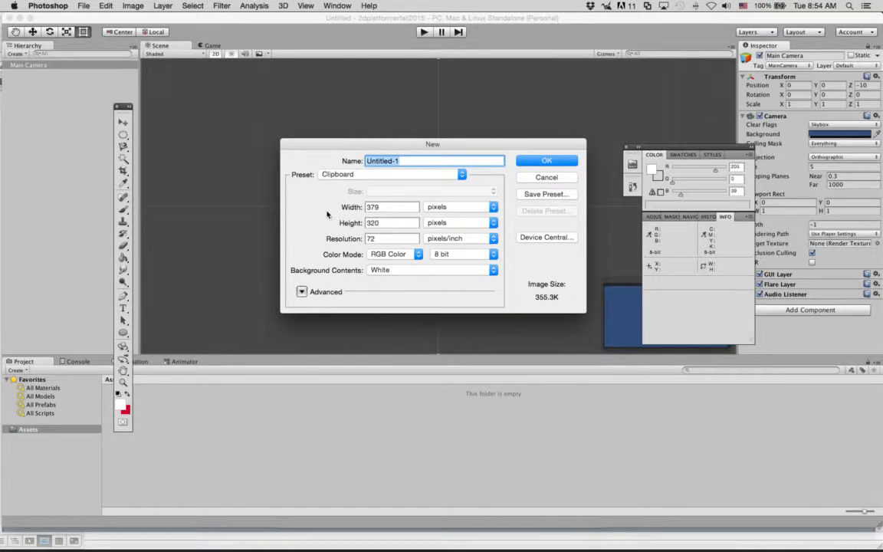
pyautogui.press('Tab')
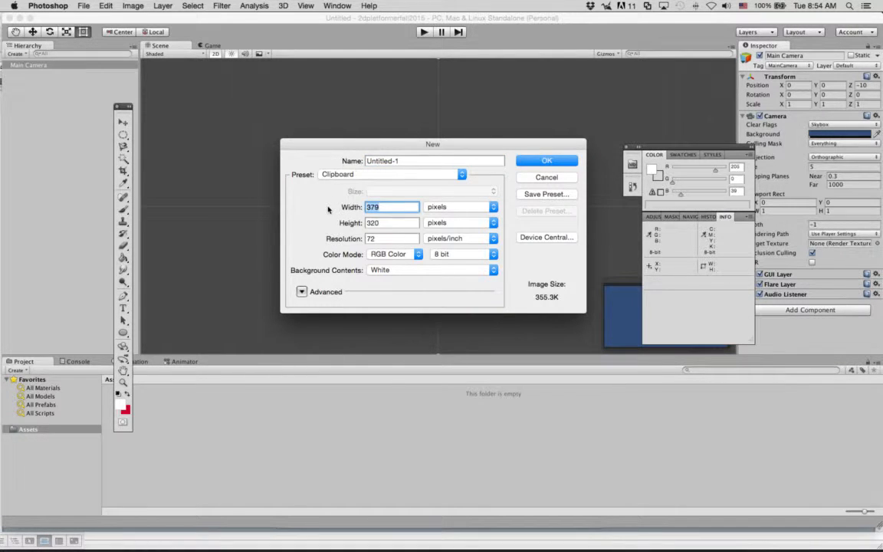
pyautogui.write('100')
pyautogui.press('Tab')
pyautogui.write('100')
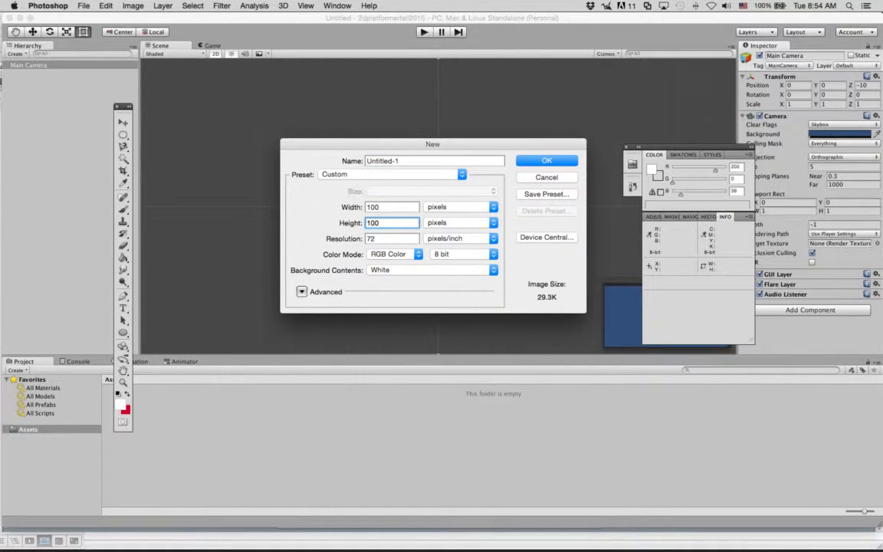
pyautogui.click(540, 160)
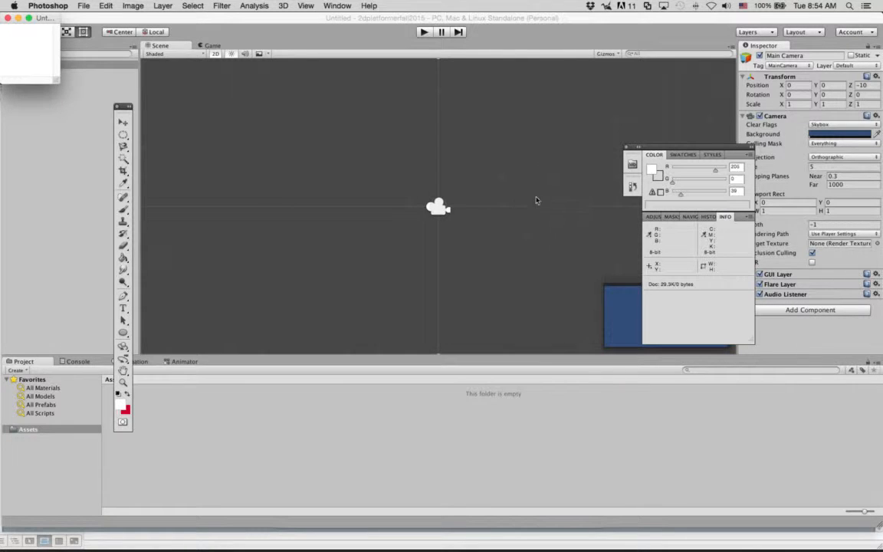
pyautogui.moveTo(39, 17); pyautogui.dragTo(455, 142)
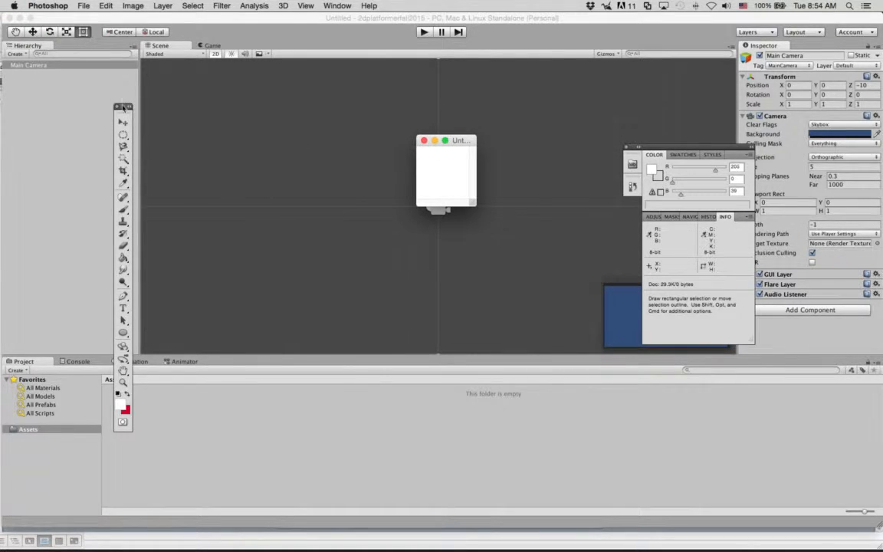
pyautogui.moveTo(123, 107); pyautogui.dragTo(171, 62)
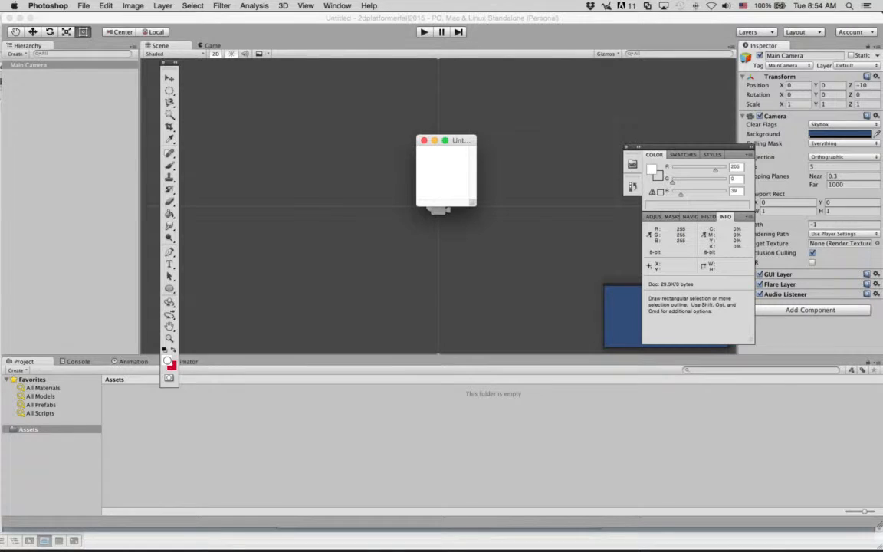
# Set the foreground color to black and fill the whole canvas with the Paint Bucket
pyautogui.click(170, 364)
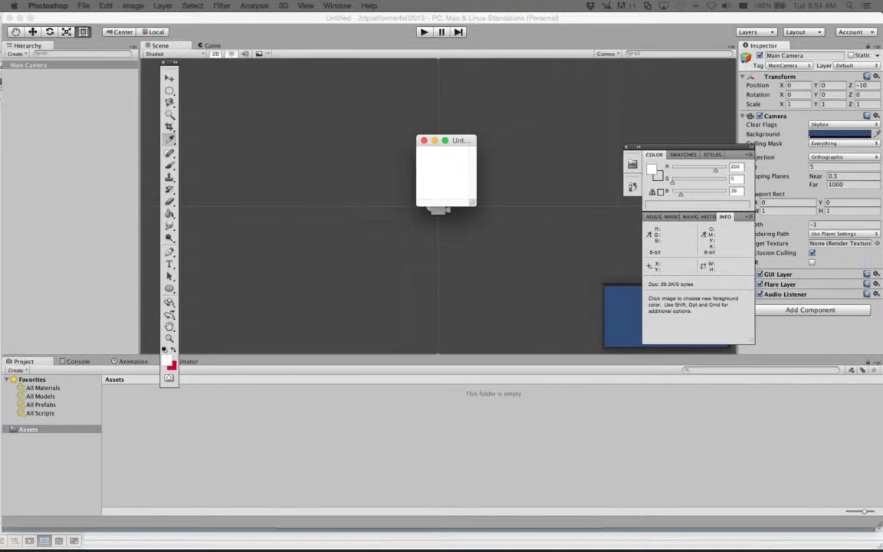
pyautogui.moveTo(286, 152); pyautogui.dragTo(390, 194)
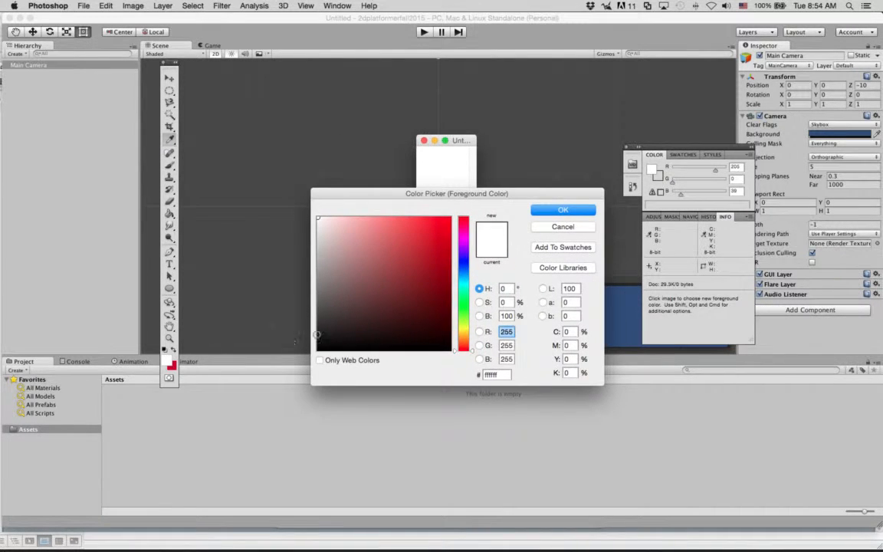
pyautogui.moveTo(332, 335); pyautogui.dragTo(309, 367)
pyautogui.click(562, 210)
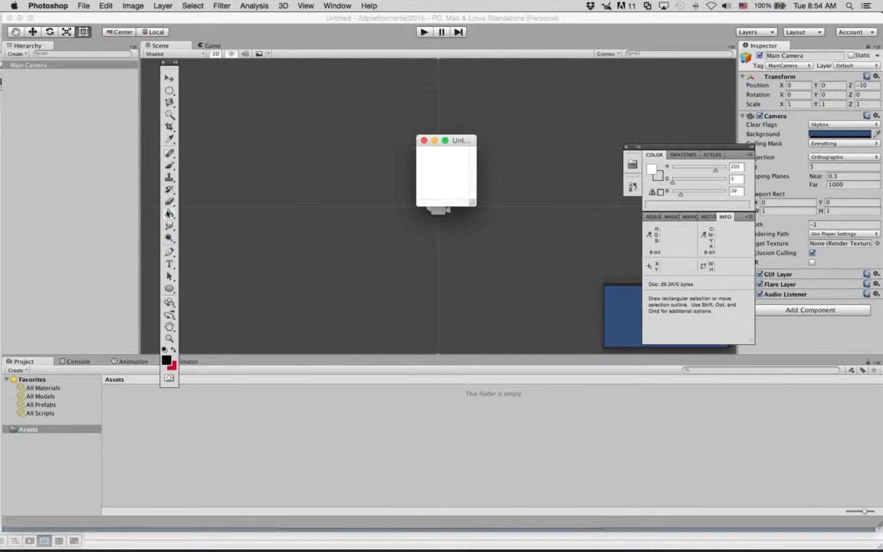
pyautogui.click(175, 214)
pyautogui.click(431, 187)
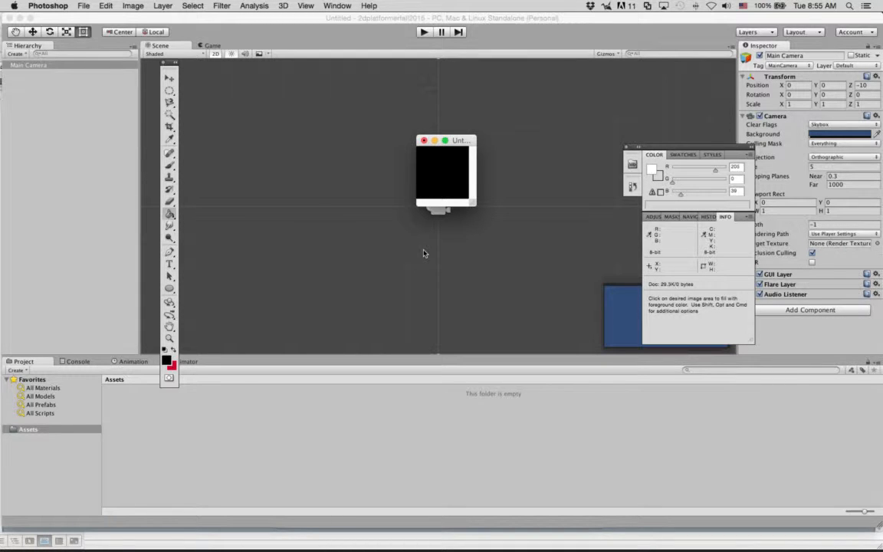
# Start saving the black image under a new name and choose PNG as the file format
pyautogui.click(83, 5)
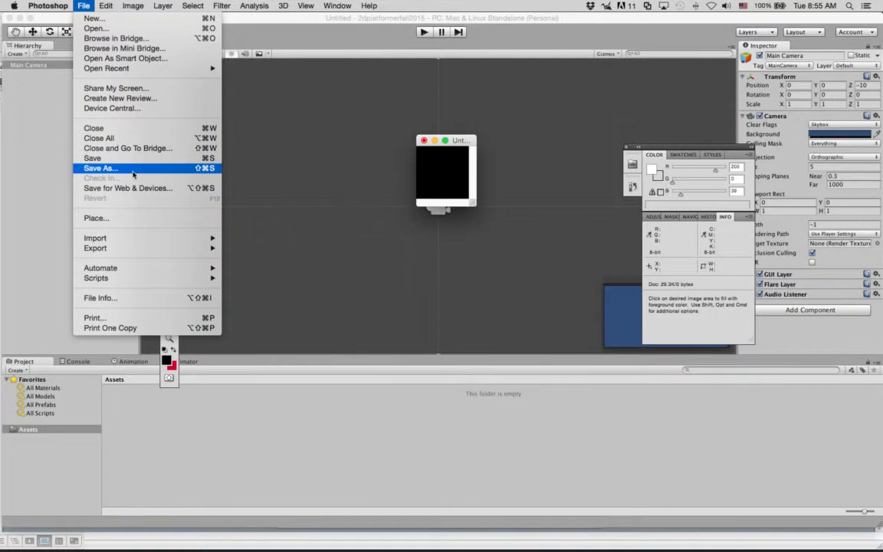
pyautogui.click(133, 169)
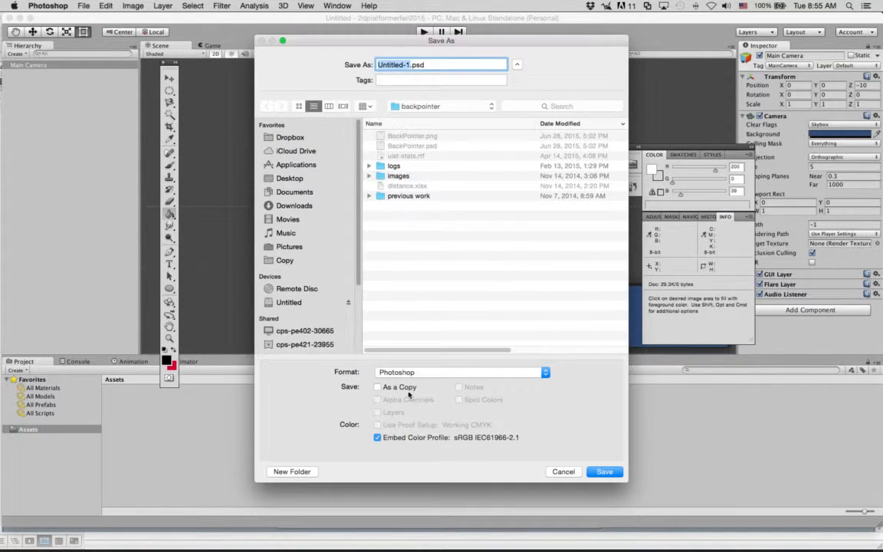
pyautogui.click(430, 372)
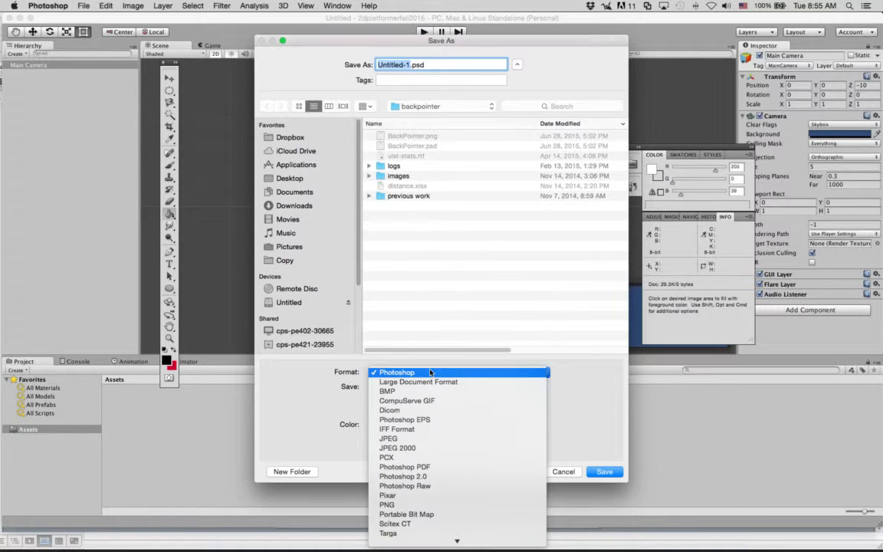
pyautogui.click(429, 485)
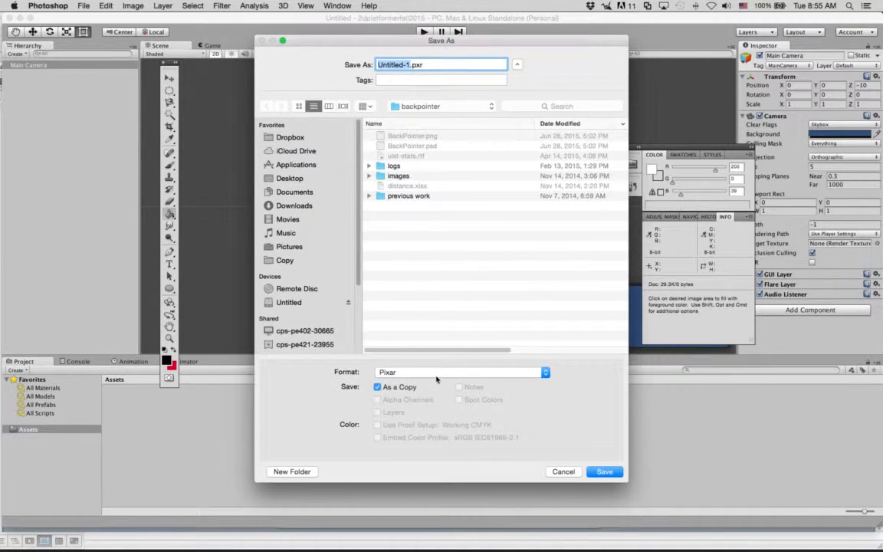
pyautogui.click(437, 379)
pyautogui.click(435, 385)
# Choose the Assets folder inside the 2dplatformerfall2015 project as the save location
pyautogui.click(518, 66)
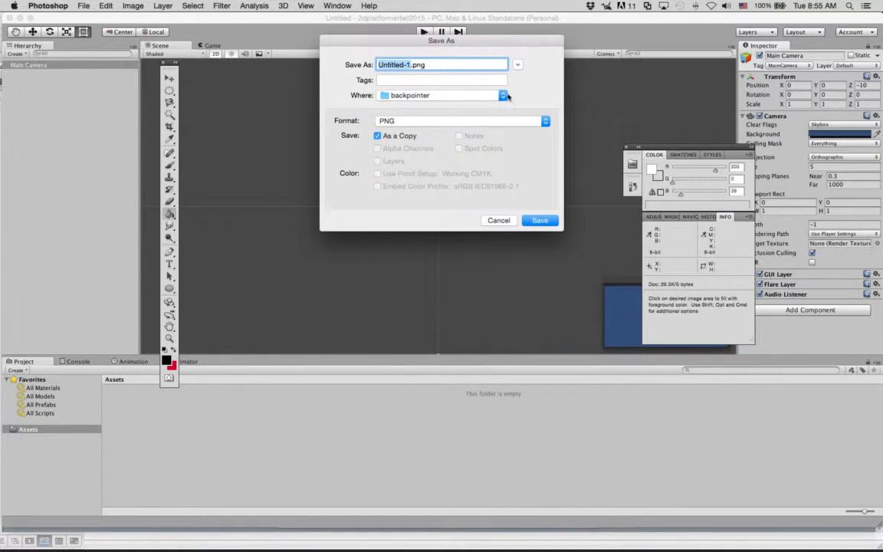
pyautogui.click(503, 95)
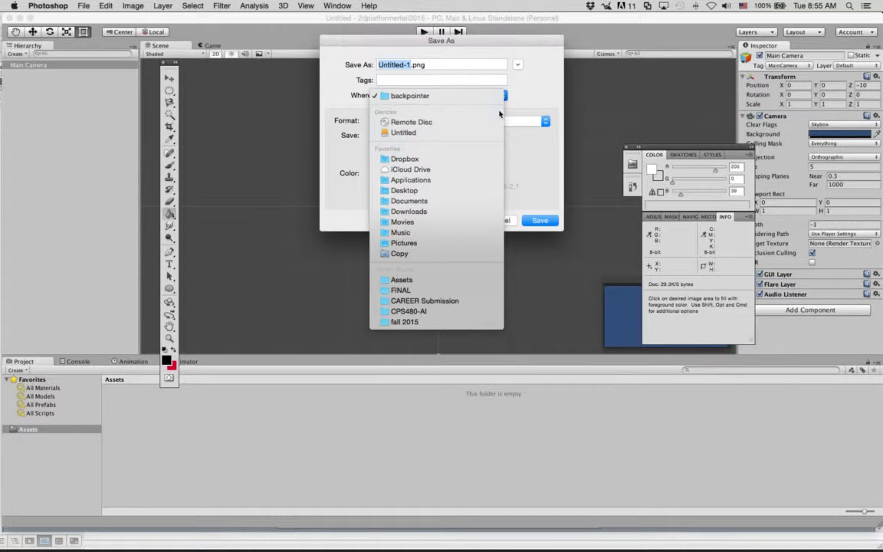
pyautogui.click(468, 65)
pyautogui.click(516, 66)
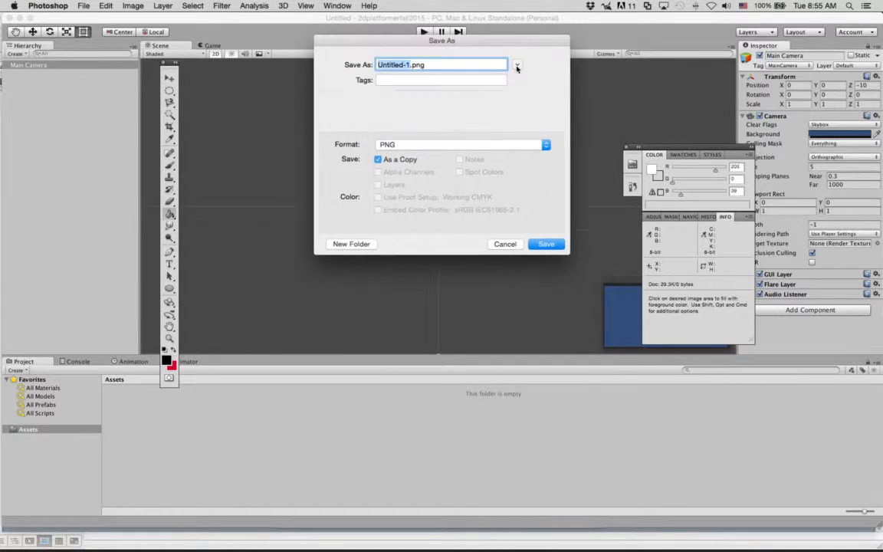
pyautogui.click(435, 105)
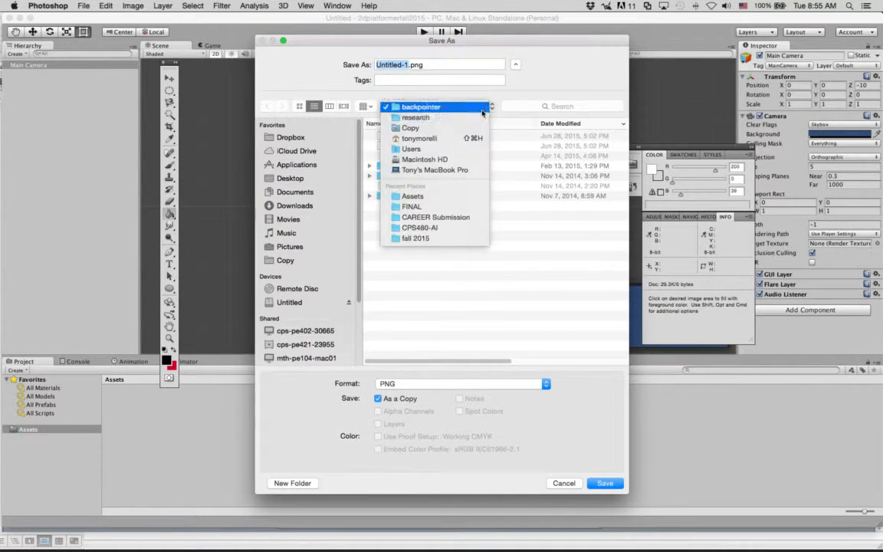
pyautogui.click(443, 138)
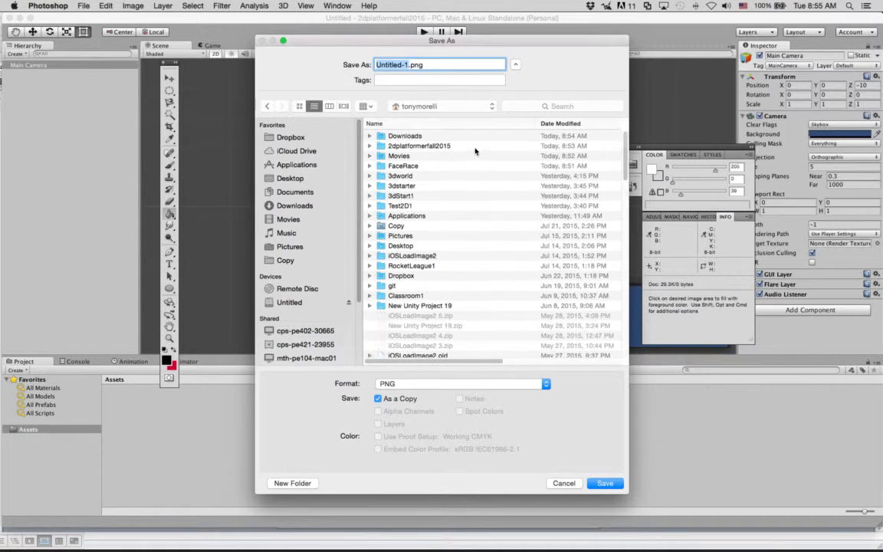
pyautogui.doubleClick(449, 145)
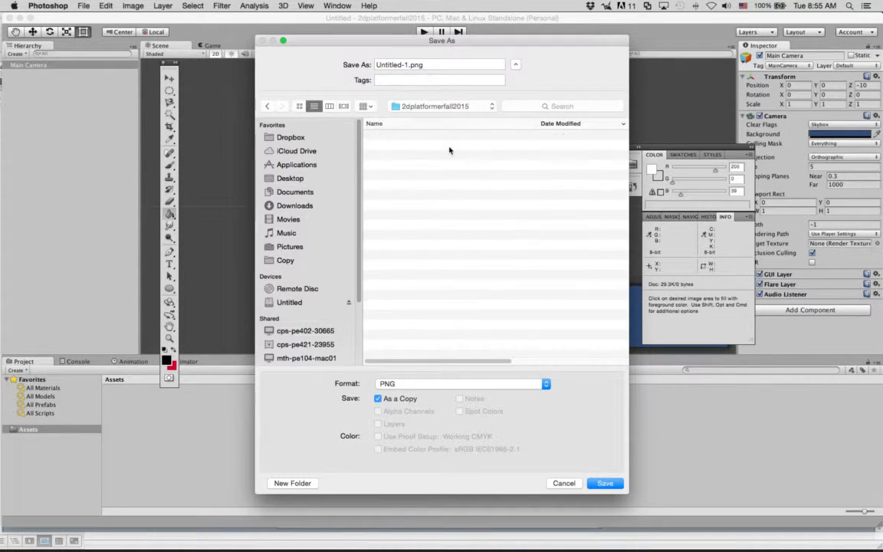
pyautogui.doubleClick(422, 167)
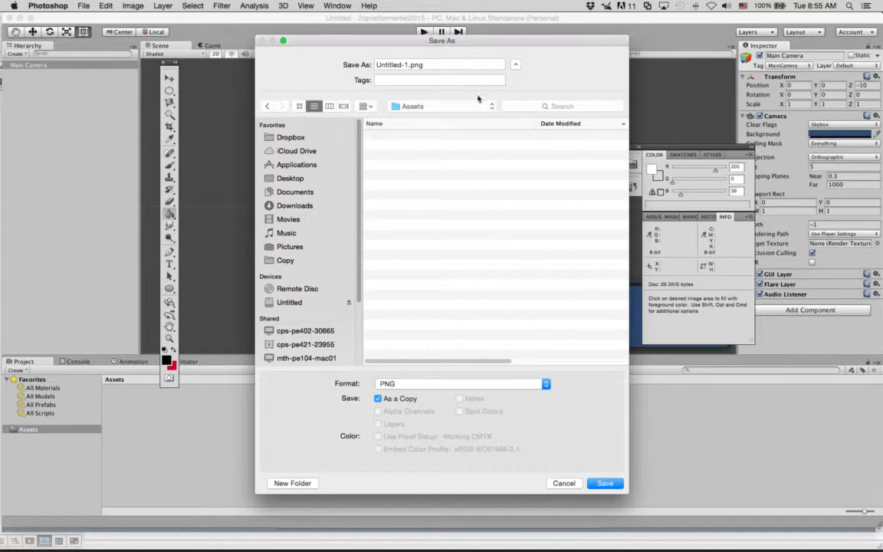
# Name the image background and save it as a PNG with interlace set to None
pyautogui.moveTo(408, 66); pyautogui.dragTo(333, 65)
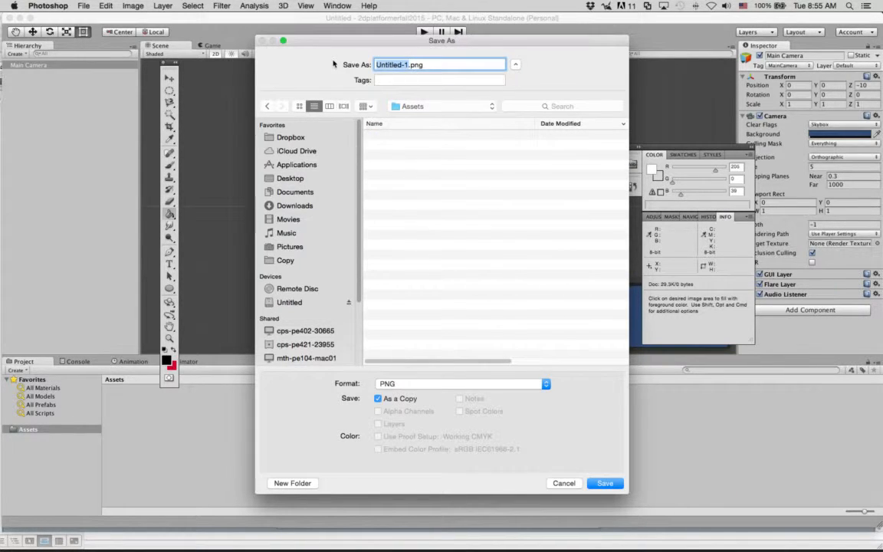
pyautogui.write('background')
pyautogui.press('Return')
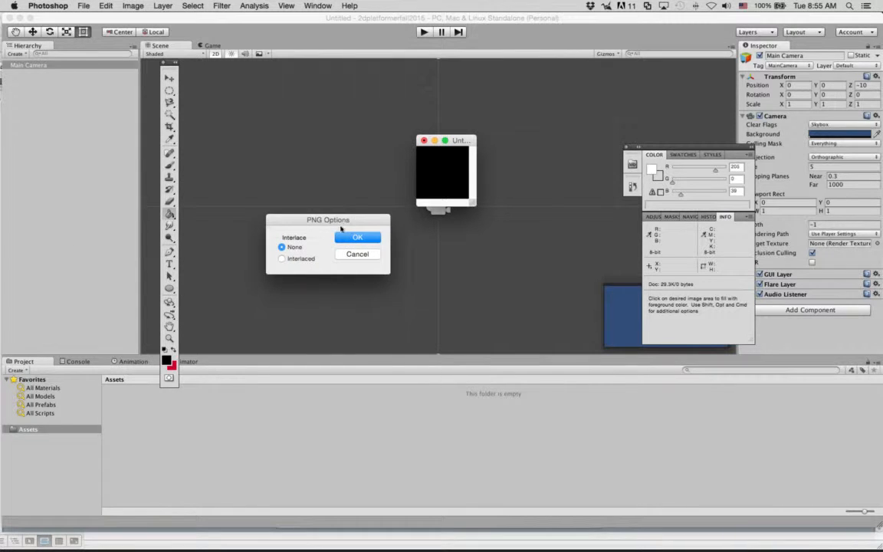
pyautogui.click(355, 237)
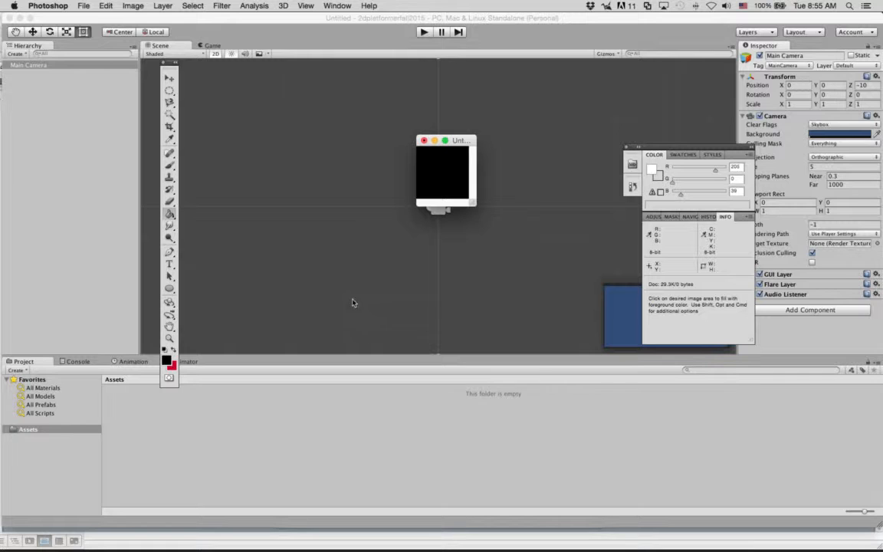
# Set the foreground color to bright blue with hue 232 and fill the whole canvas with the Paint Bucket
pyautogui.click(167, 360)
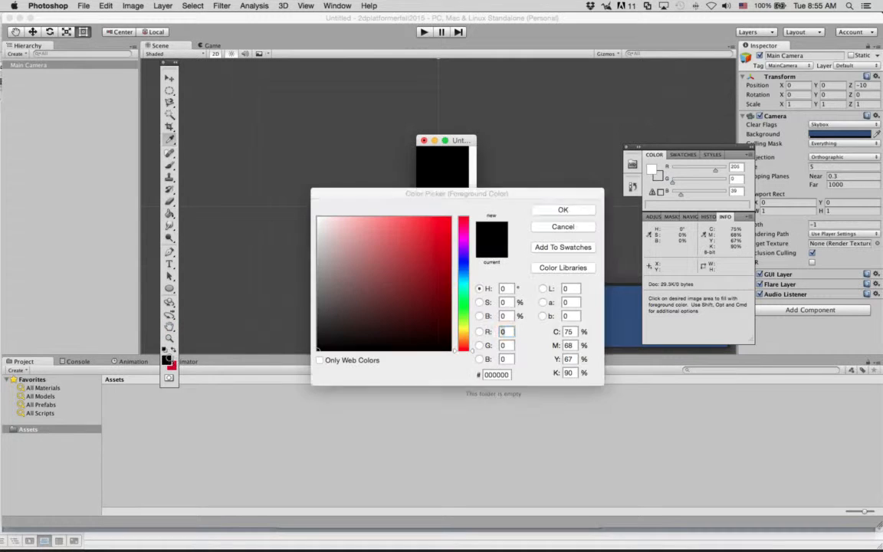
pyautogui.click(463, 264)
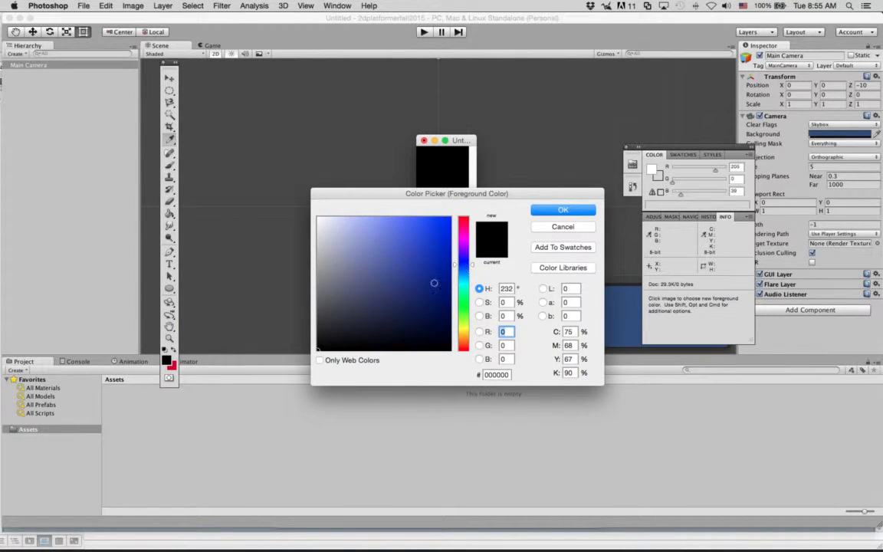
pyautogui.moveTo(318, 350)
pyautogui.mouseDown()
pyautogui.moveTo(469, 227)
pyautogui.moveTo(469, 214)
pyautogui.mouseUp()
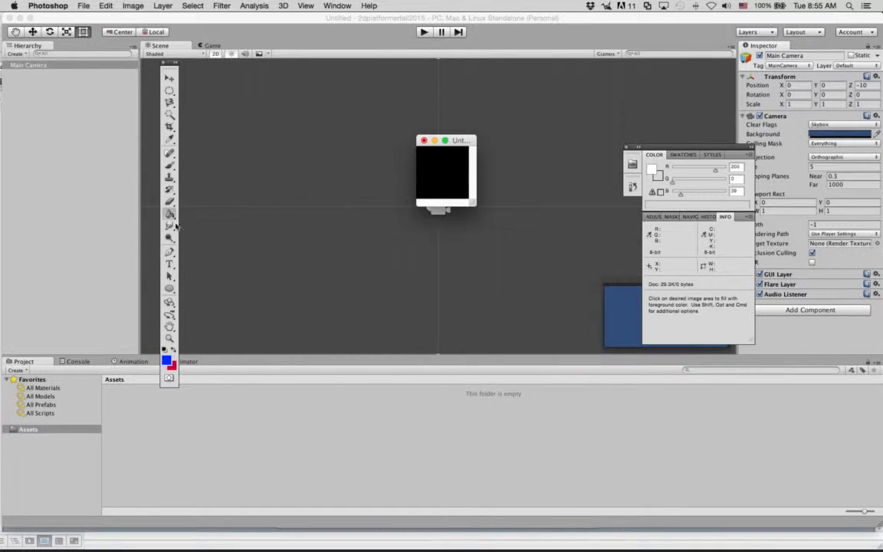
pyautogui.click(449, 159)
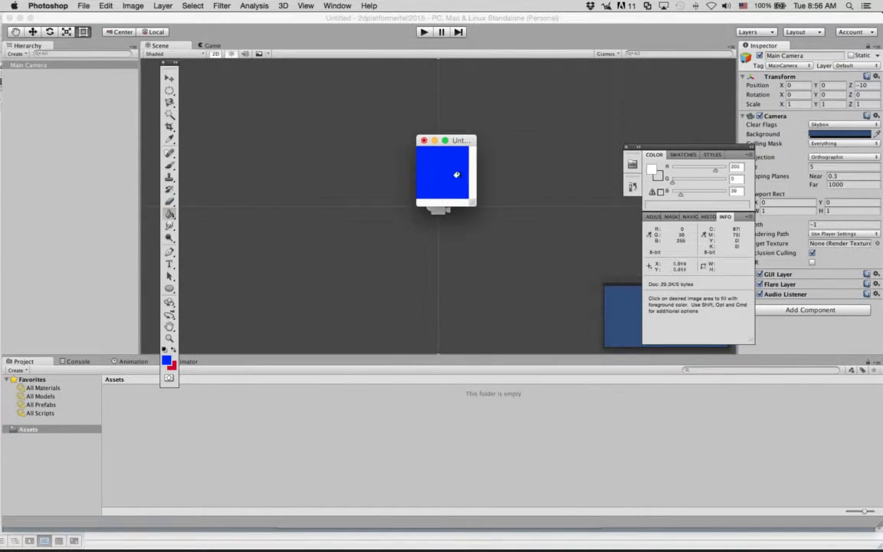
# Save the blue image as a PNG named blue in the Assets folder with interlace set to None
pyautogui.click(82, 5)
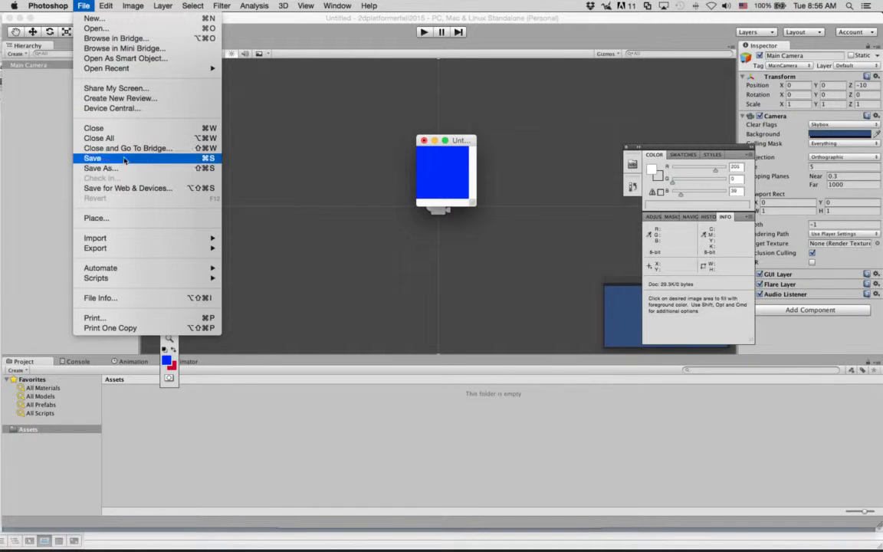
pyautogui.click(96, 158)
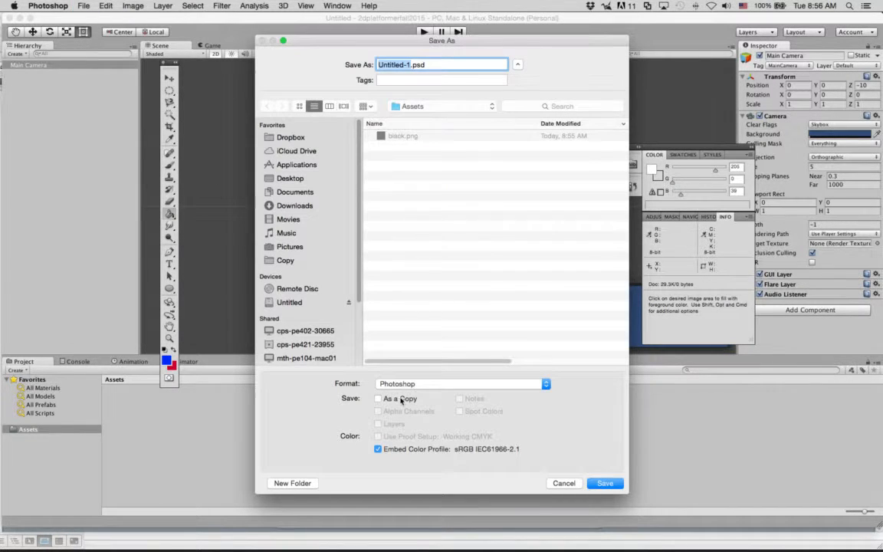
pyautogui.click(426, 383)
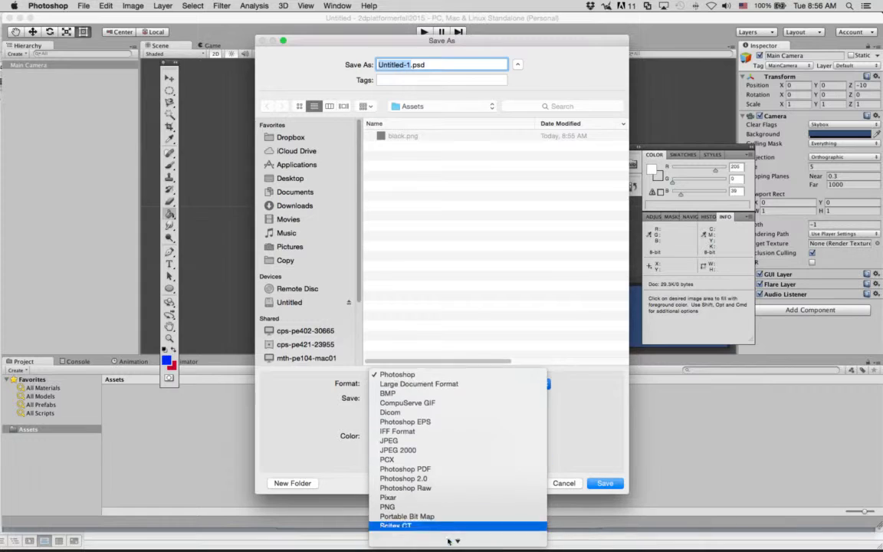
pyautogui.click(448, 485)
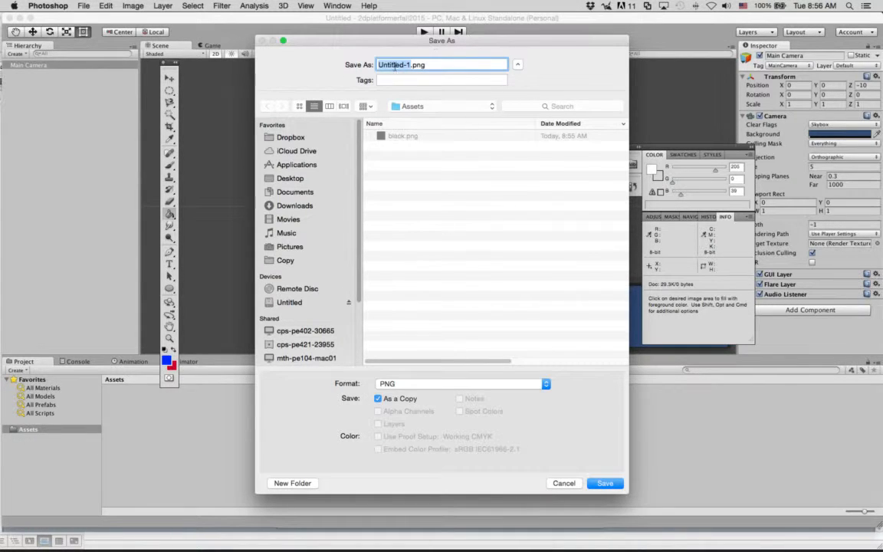
pyautogui.click(410, 64)
pyautogui.moveTo(410, 65); pyautogui.dragTo(302, 52)
pyautogui.write('blue')
pyautogui.press('Return')
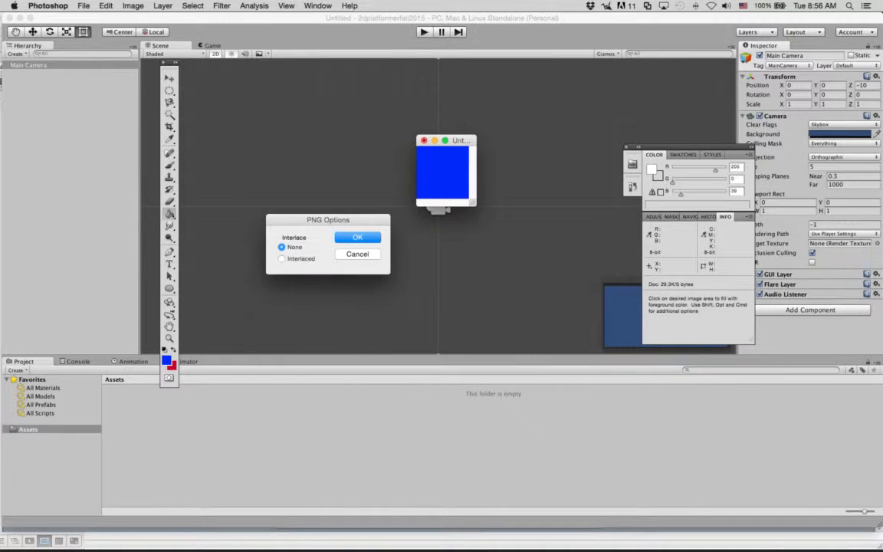
pyautogui.press('Return')
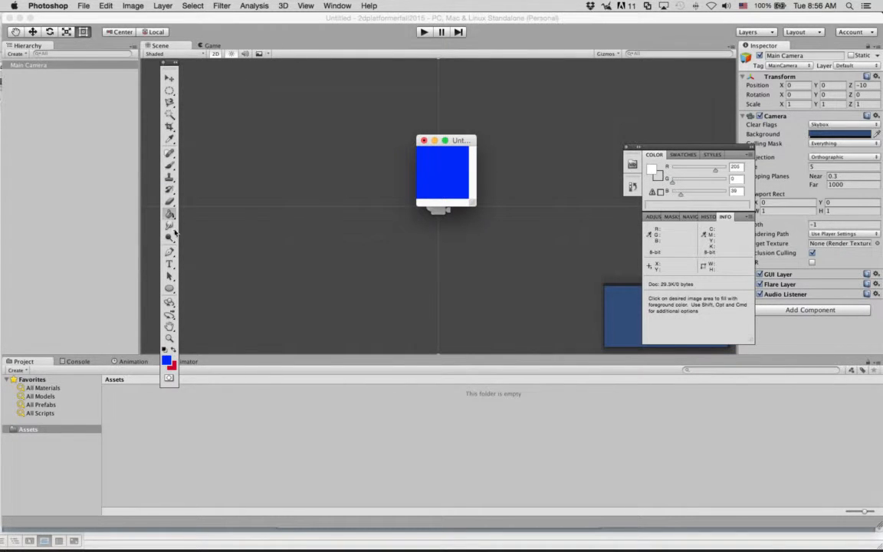
# Swap in the red background color to fill the canvas, and save it in Assets as a PNG named red with interlace None
pyautogui.click(174, 349)
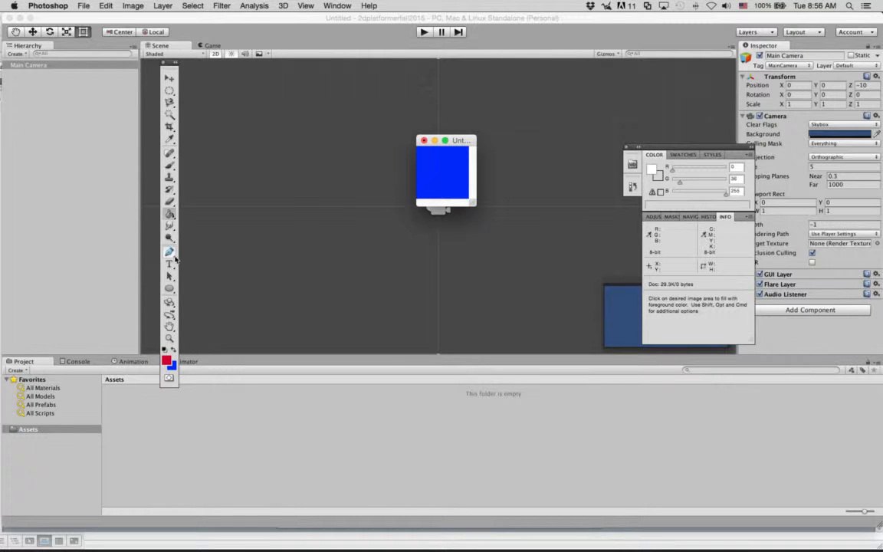
pyautogui.click(445, 173)
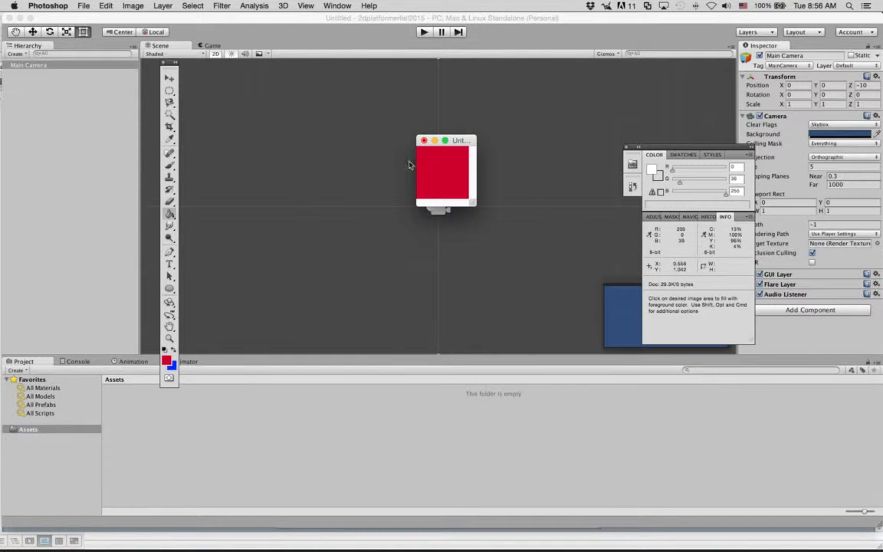
pyautogui.click(83, 6)
pyautogui.click(146, 154)
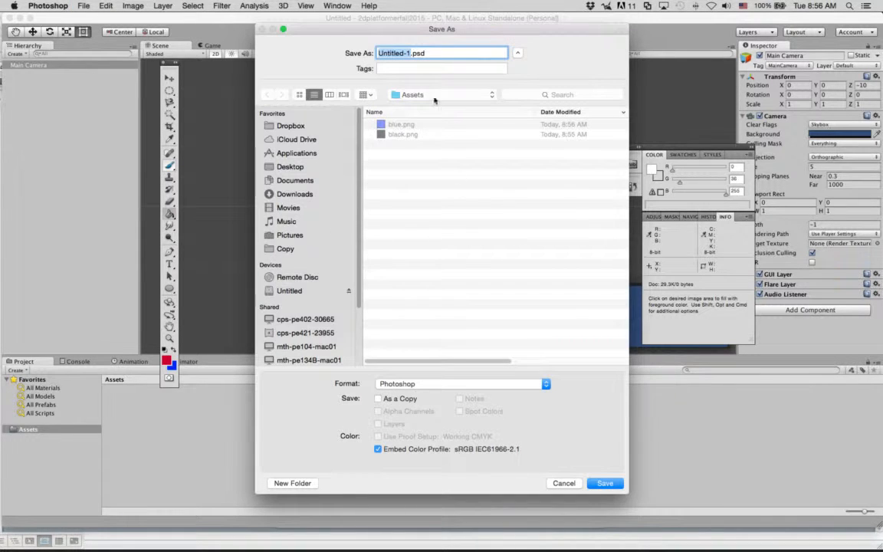
pyautogui.click(460, 383)
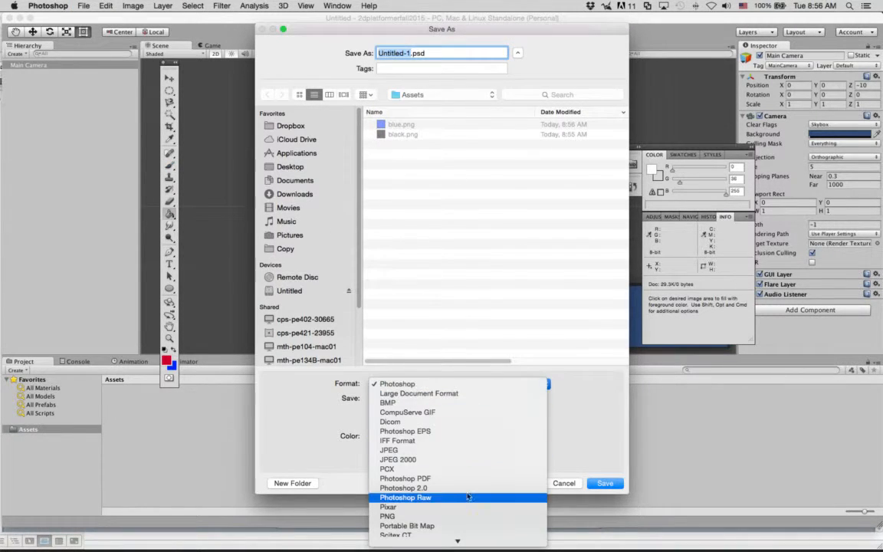
pyautogui.click(465, 516)
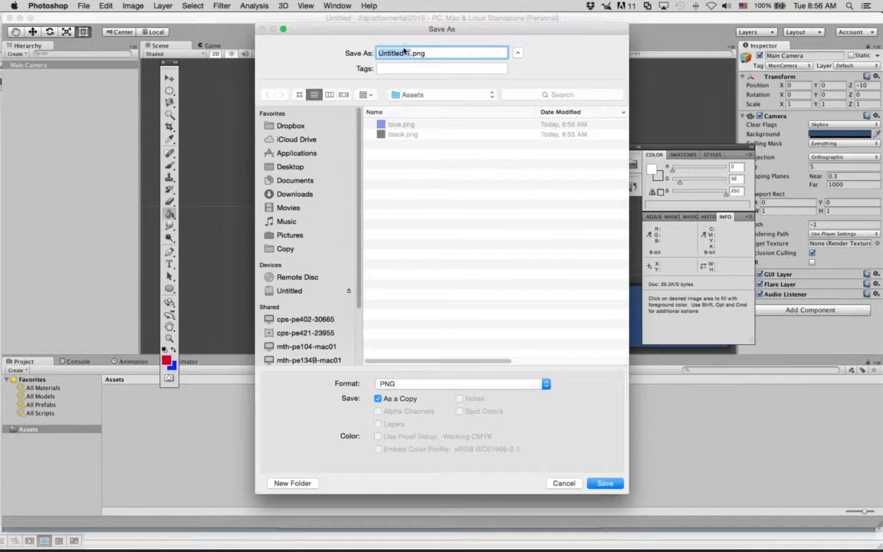
pyautogui.write('red')
pyautogui.press('Return')
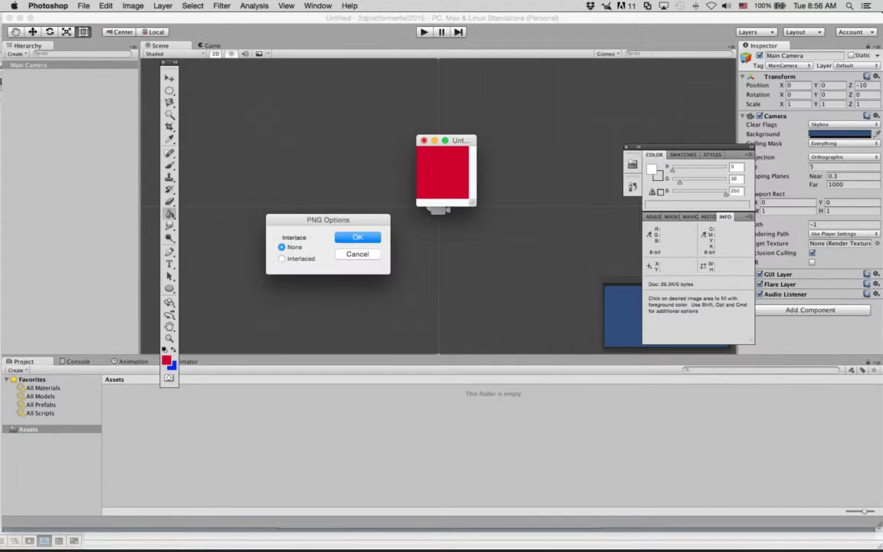
pyautogui.click(356, 237)
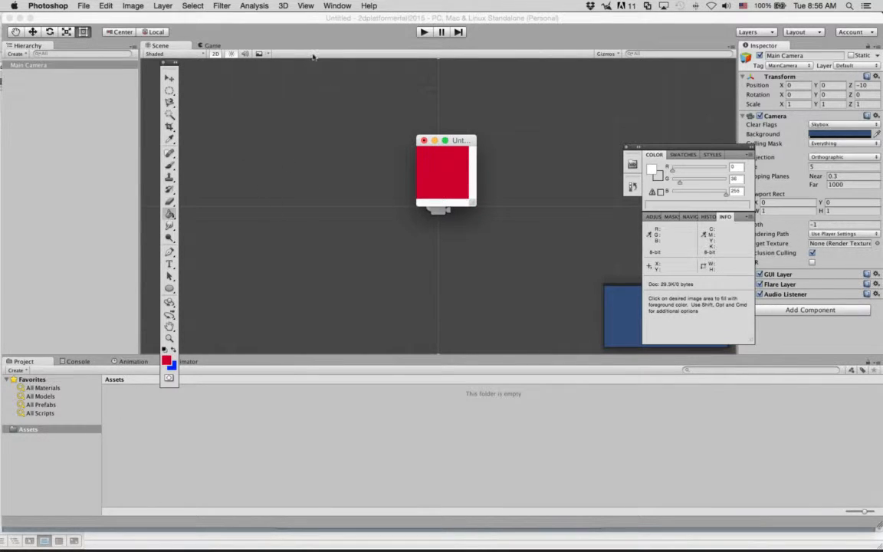
# Switch to Unity and review the import settings of the black, blue and red images in Assets
pyautogui.click(302, 24)
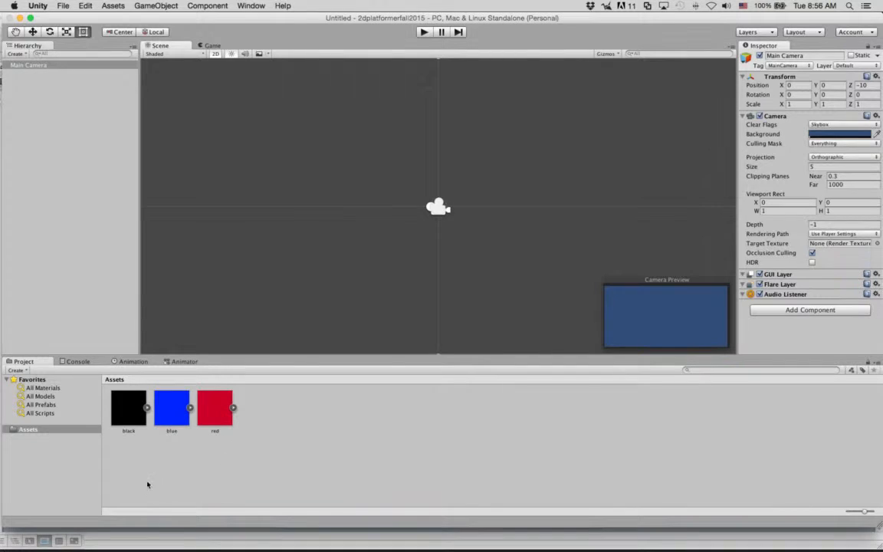
pyautogui.click(133, 410)
pyautogui.click(169, 420)
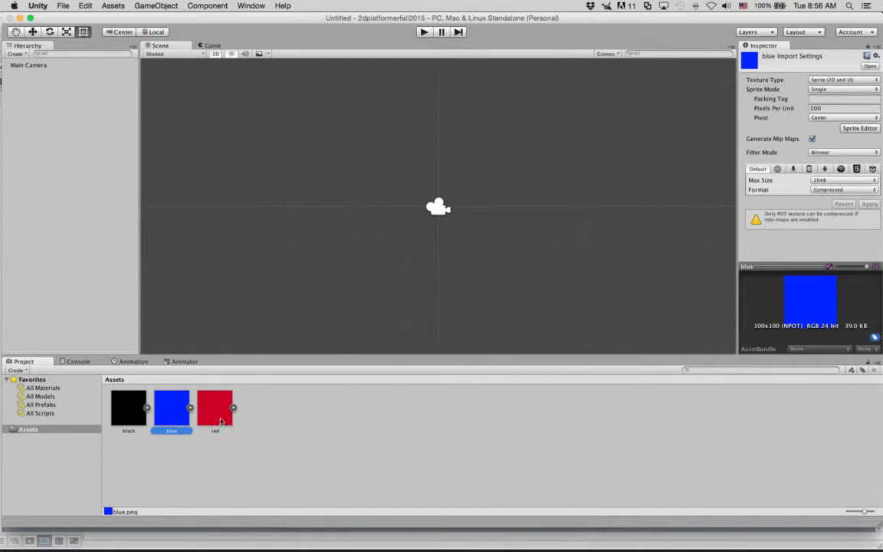
pyautogui.click(220, 421)
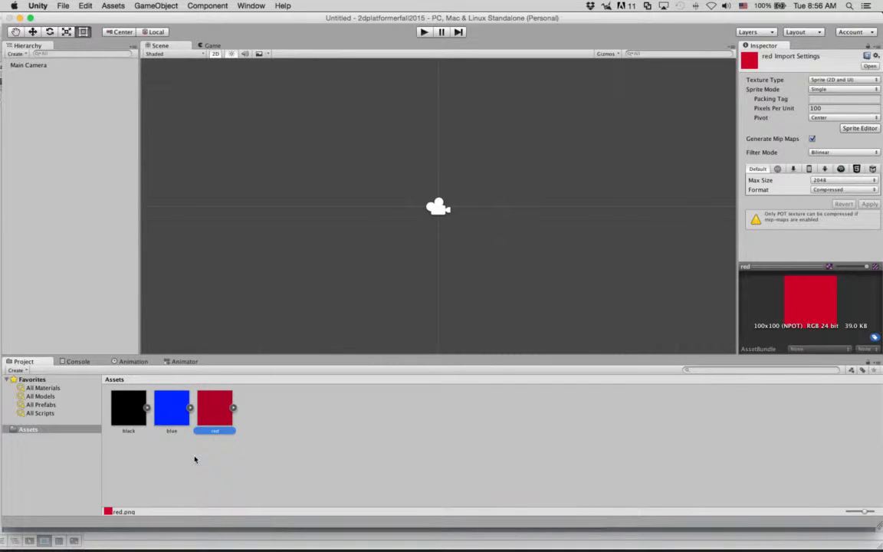
pyautogui.click(129, 402)
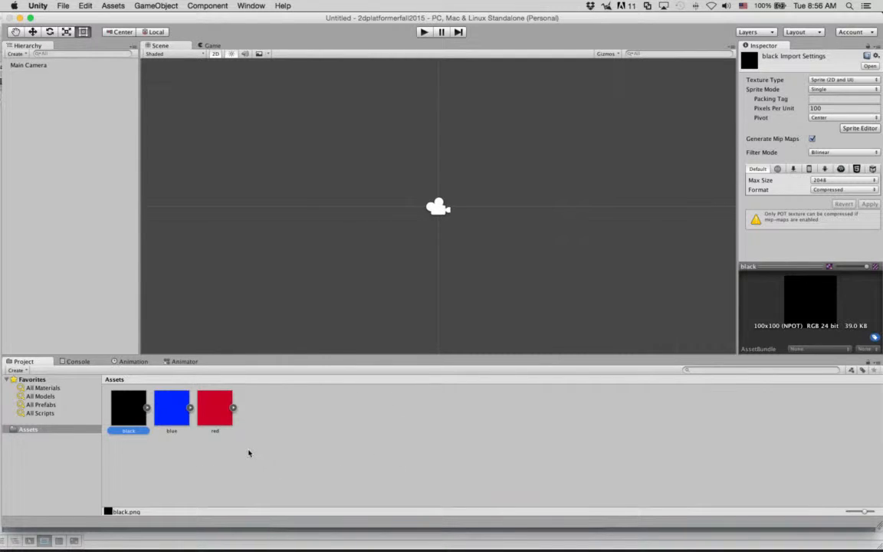
pyautogui.click(163, 394)
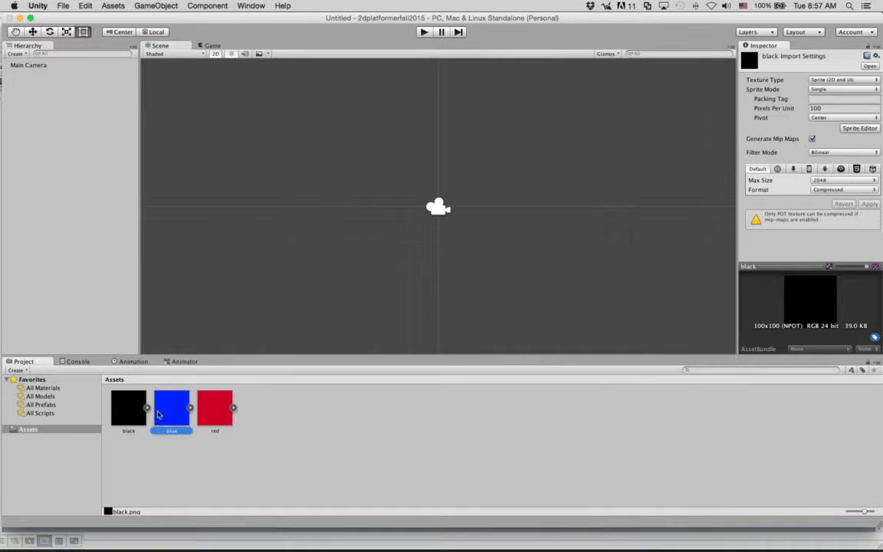
pyautogui.click(211, 410)
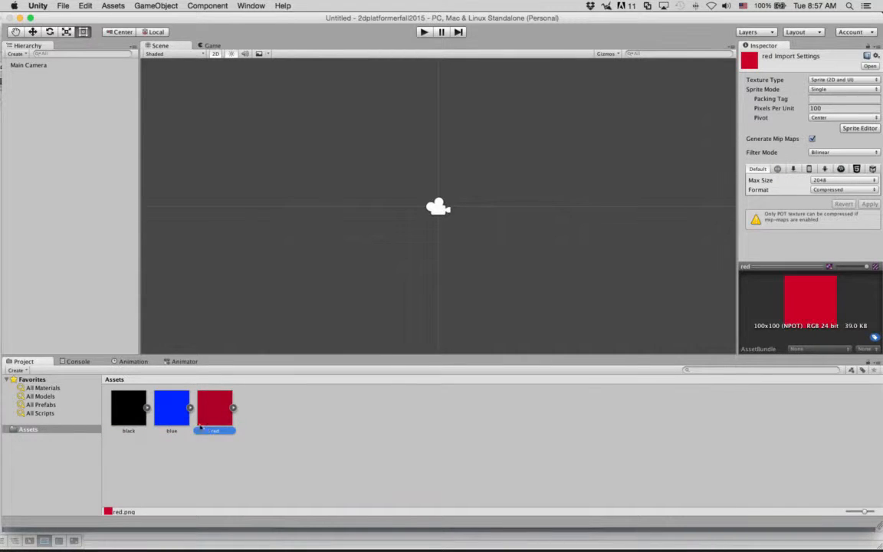
# Switch the black image's Texture Type to Texture and back to Sprite (2D and UI), and revert its unapplied import settings
pyautogui.click(128, 408)
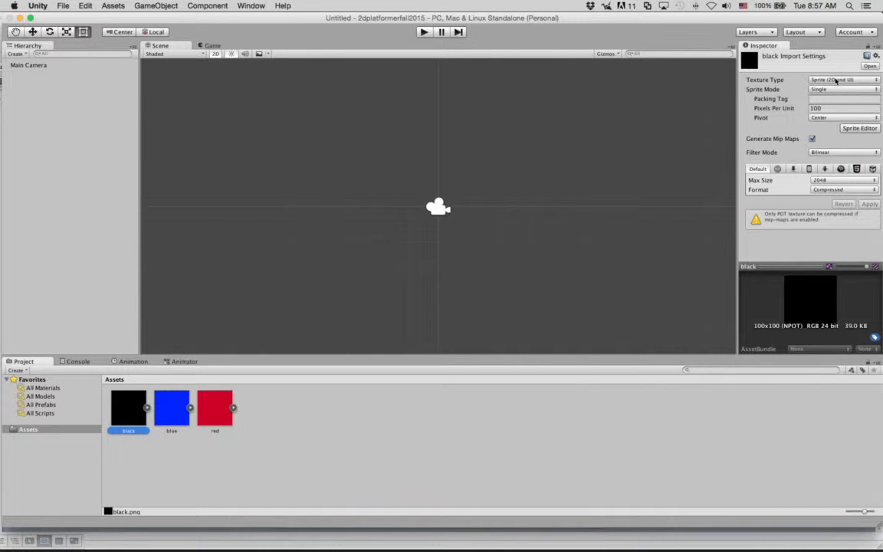
pyautogui.click(836, 81)
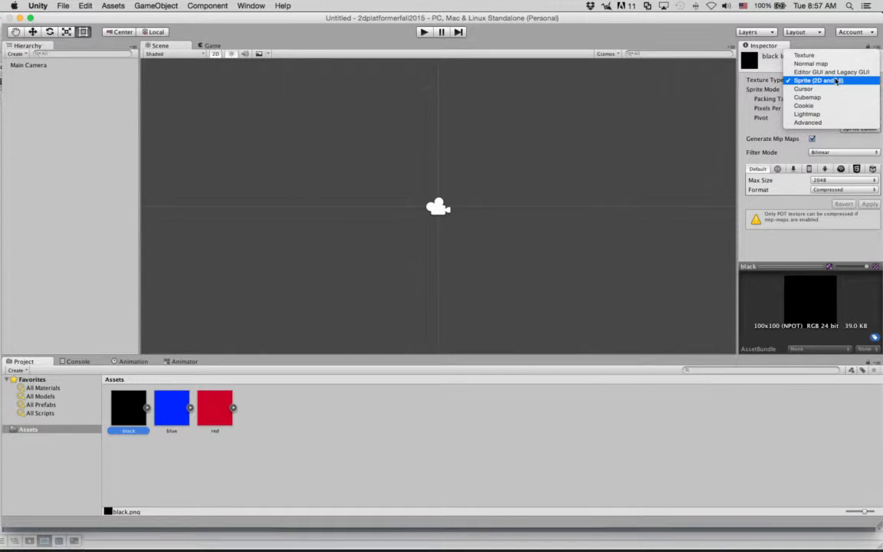
pyautogui.click(810, 55)
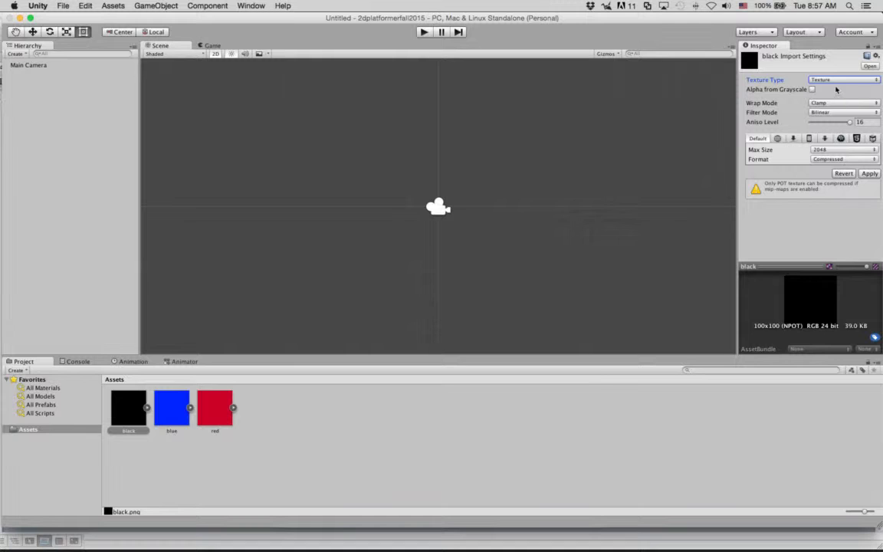
pyautogui.click(836, 81)
pyautogui.click(813, 106)
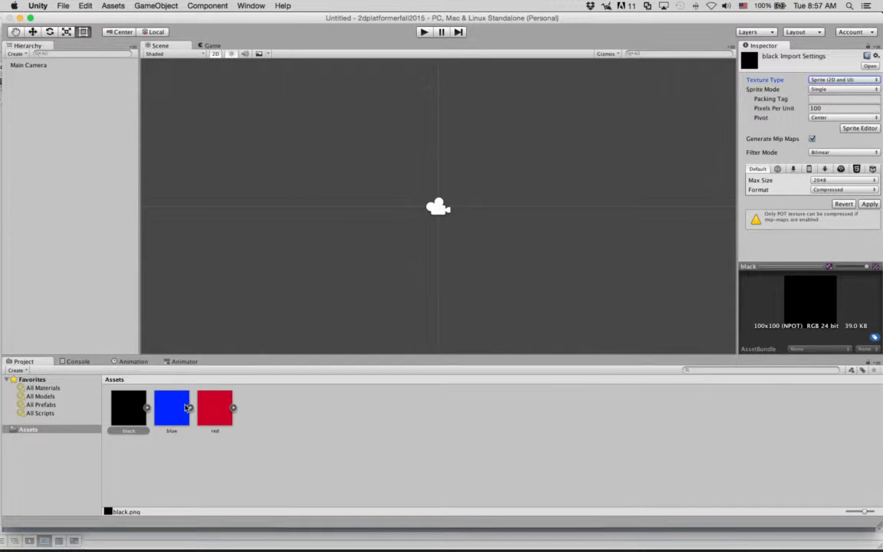
pyautogui.click(214, 407)
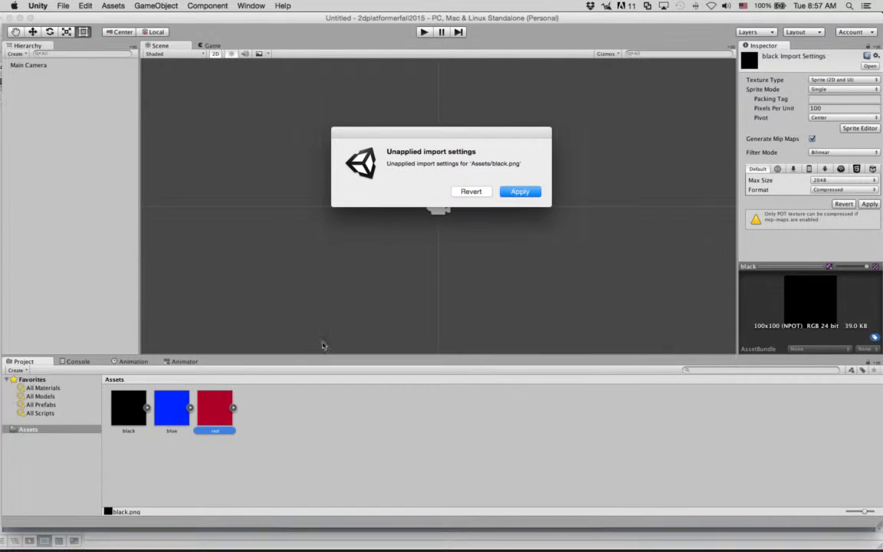
pyautogui.click(471, 192)
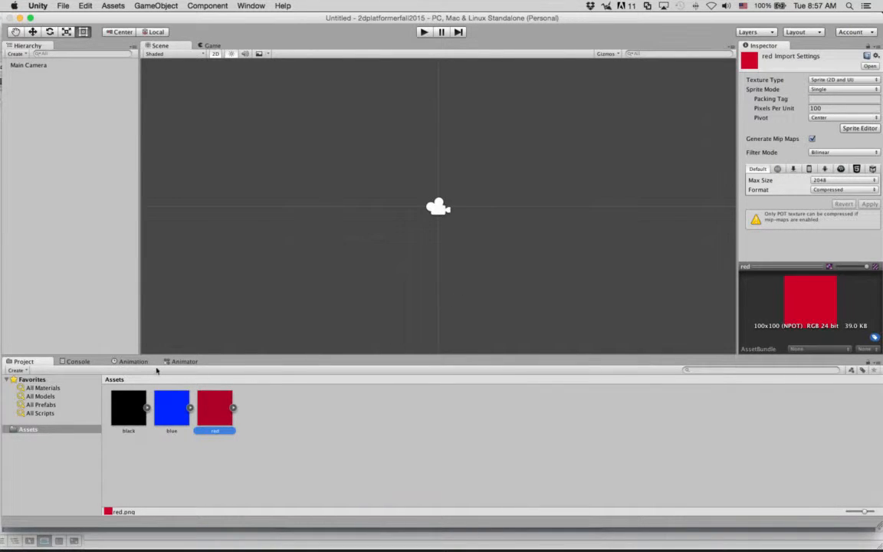
# Select the black, blue and red sprites in turn to check that each uses the sprite texture type
pyautogui.click(128, 408)
pyautogui.click(171, 408)
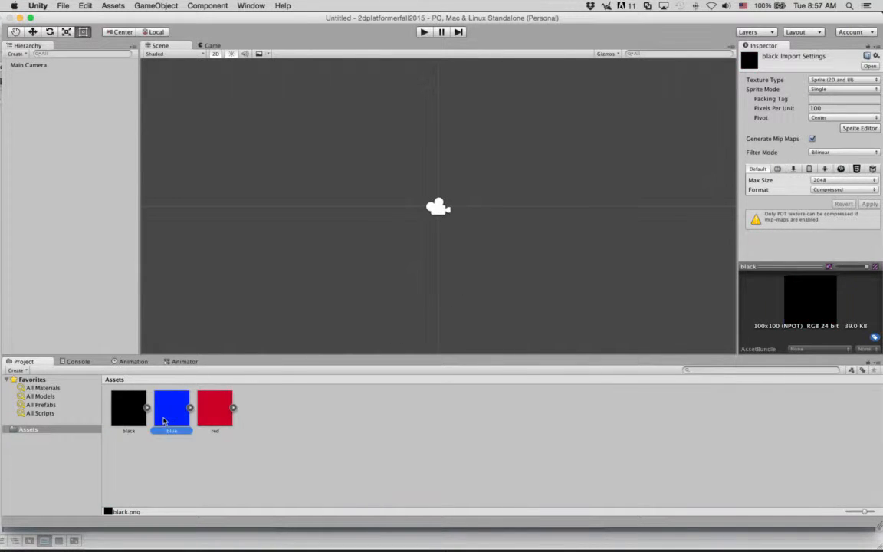
pyautogui.click(218, 422)
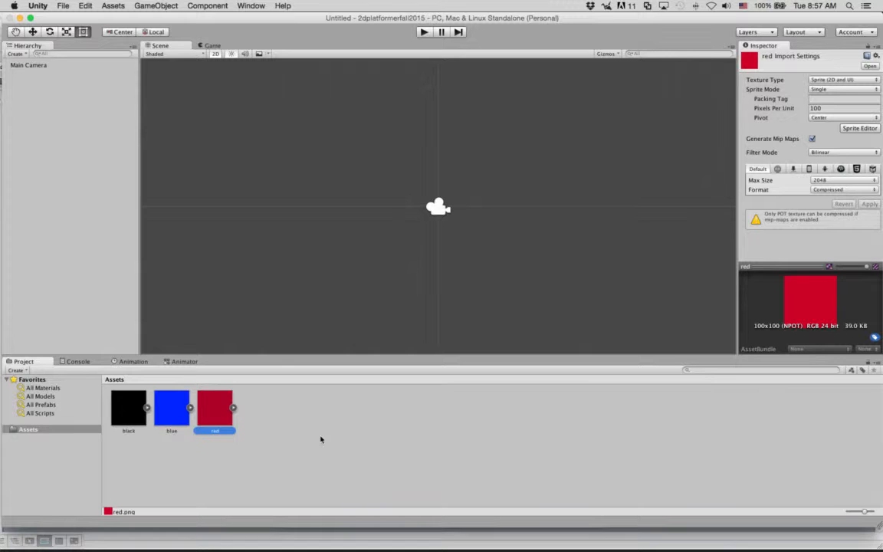
# Toggle the Scene view between 3D perspective and 2D mode, ending in 2D
pyautogui.click(215, 53)
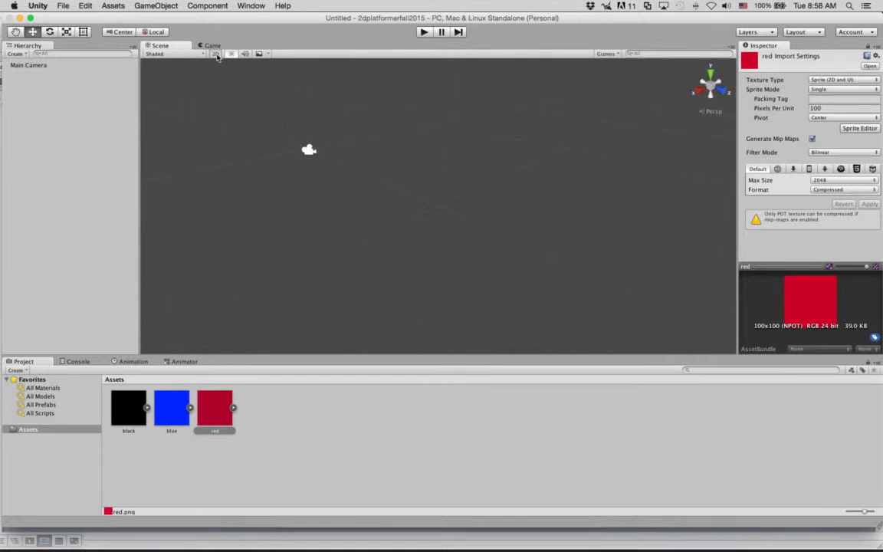
pyautogui.click(216, 54)
pyautogui.click(215, 54)
pyautogui.click(215, 54)
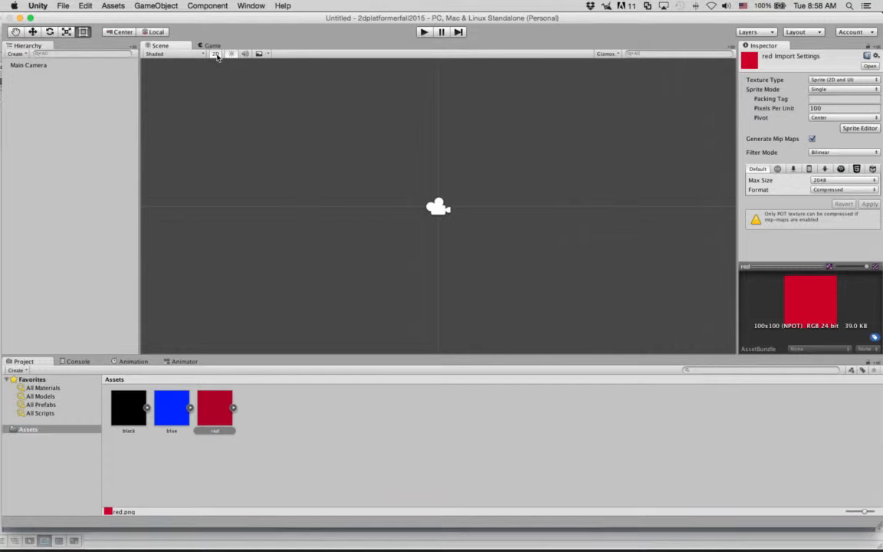
# Select the Main Camera in the scene to view its camera settings and preview
pyautogui.click(116, 406)
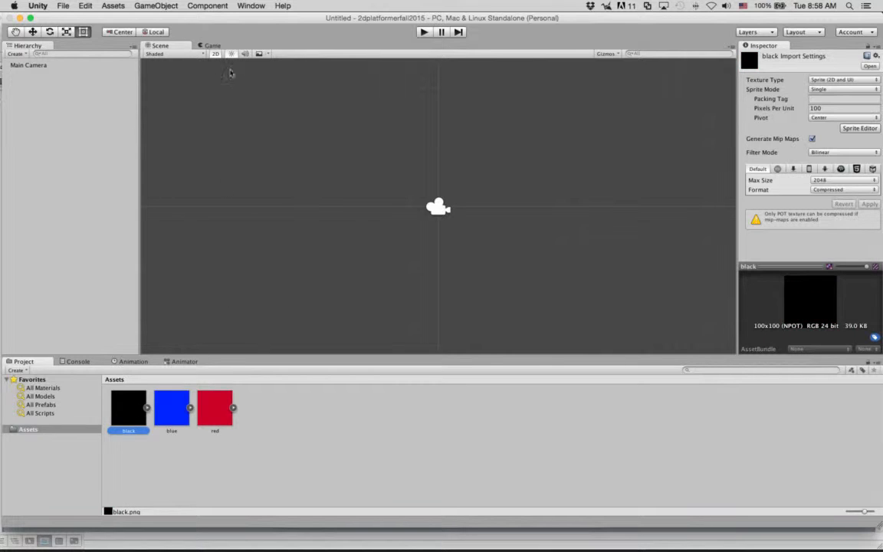
pyautogui.click(38, 65)
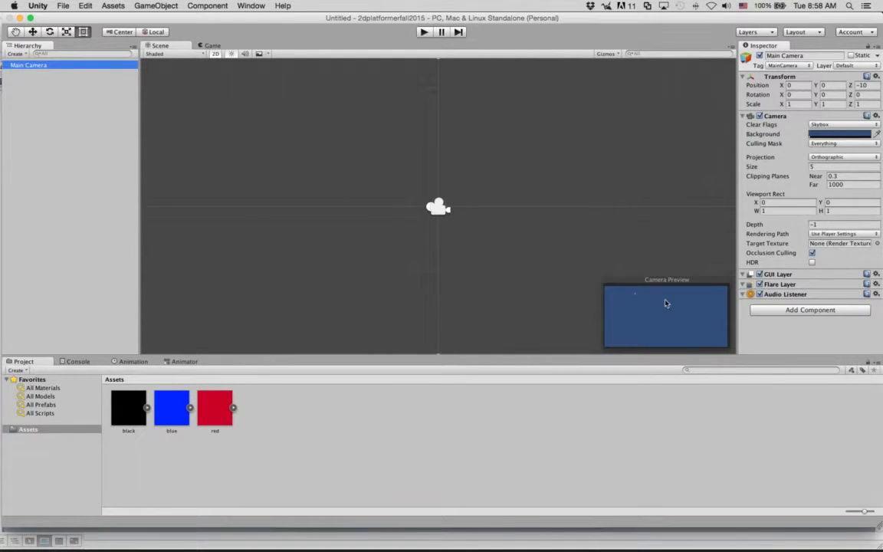
# Set the Main Camera's background color to white (RGB 255, 255, 255)
pyautogui.click(812, 135)
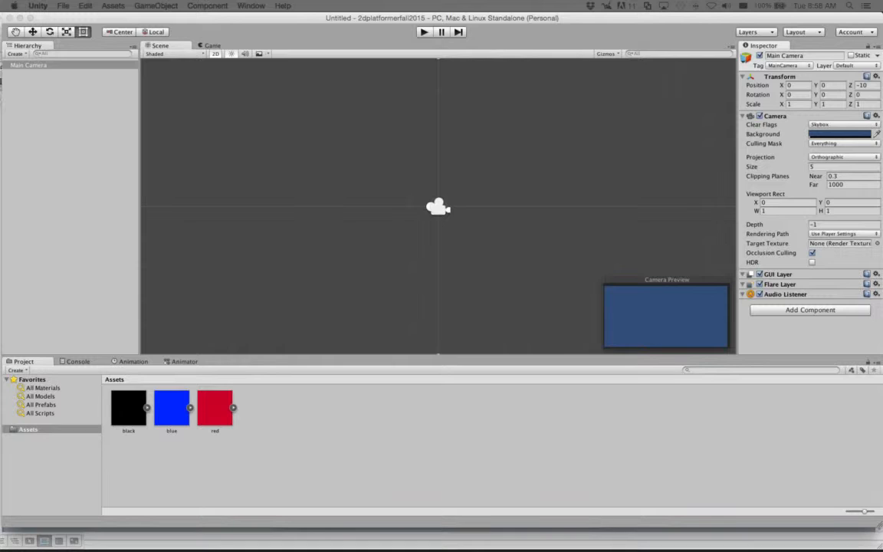
pyautogui.moveTo(343, 97); pyautogui.dragTo(462, 105)
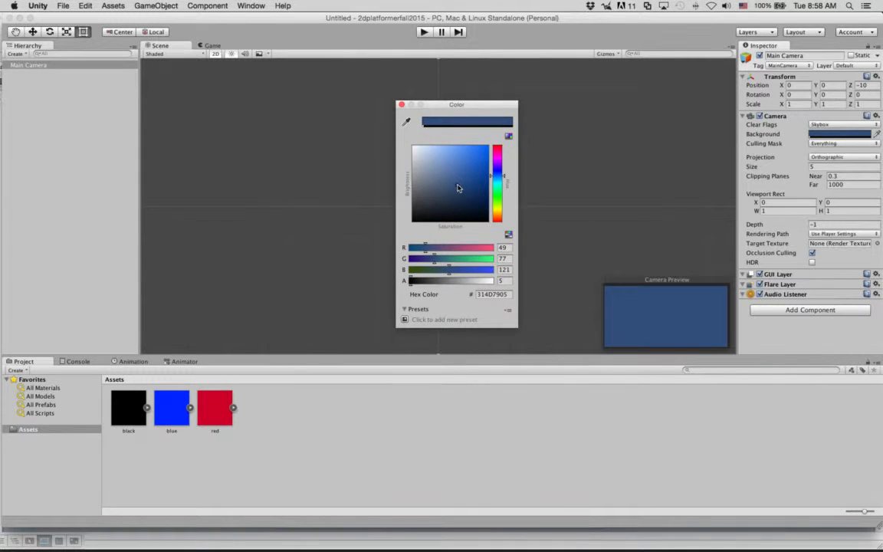
pyautogui.click(410, 146)
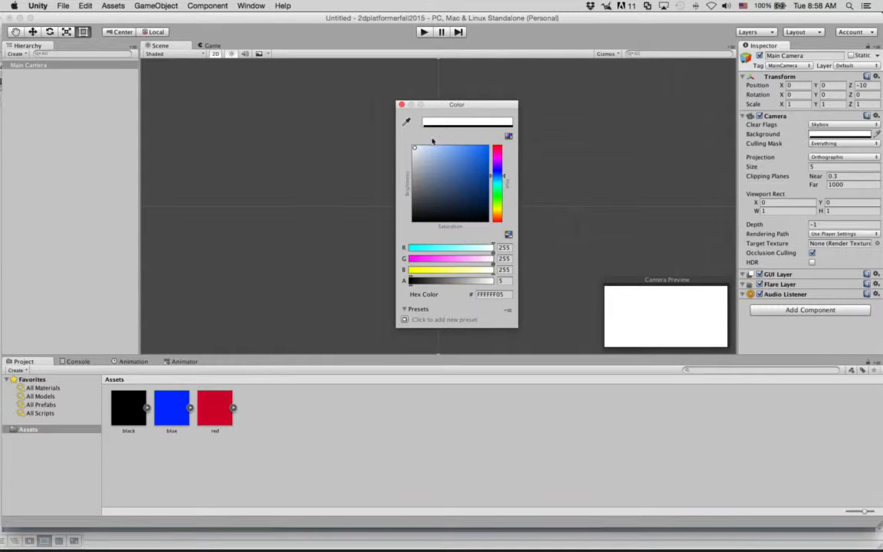
pyautogui.click(403, 105)
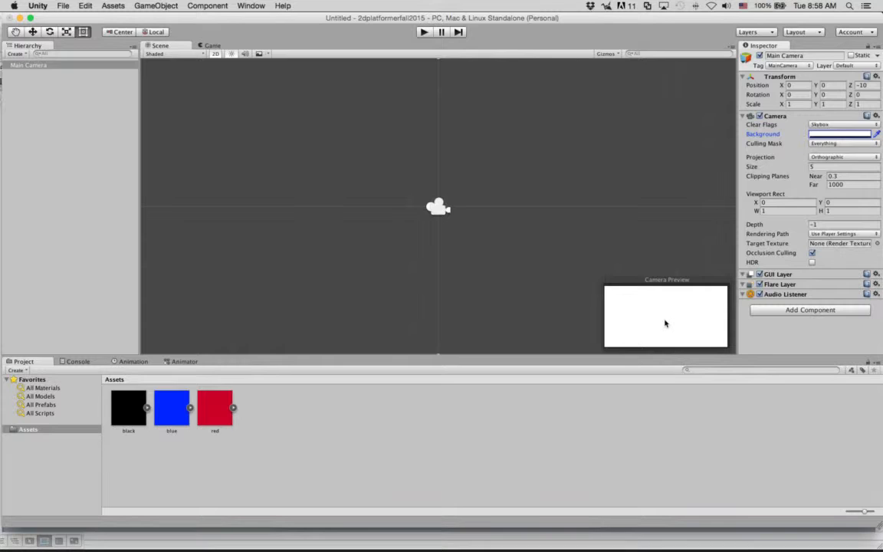
# Save the project and save the current scene as level1 in the Assets folder
pyautogui.click(63, 6)
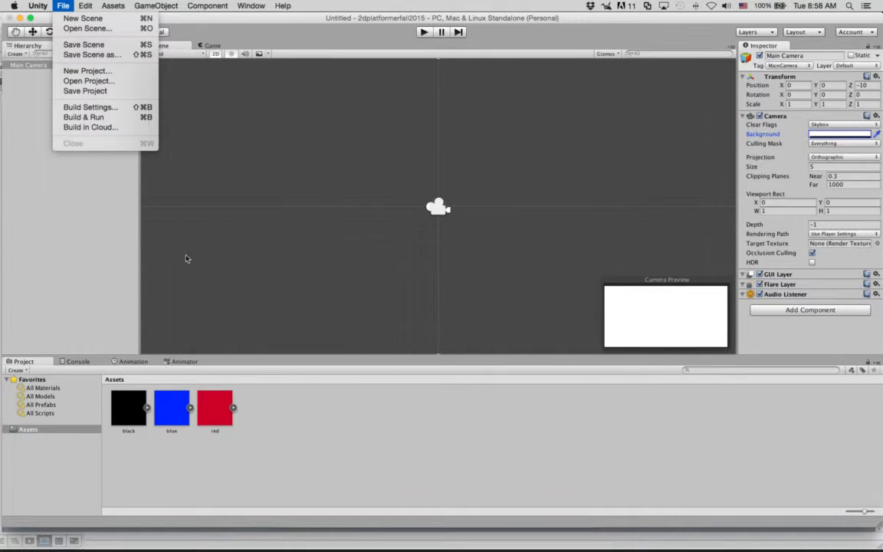
pyautogui.click(109, 91)
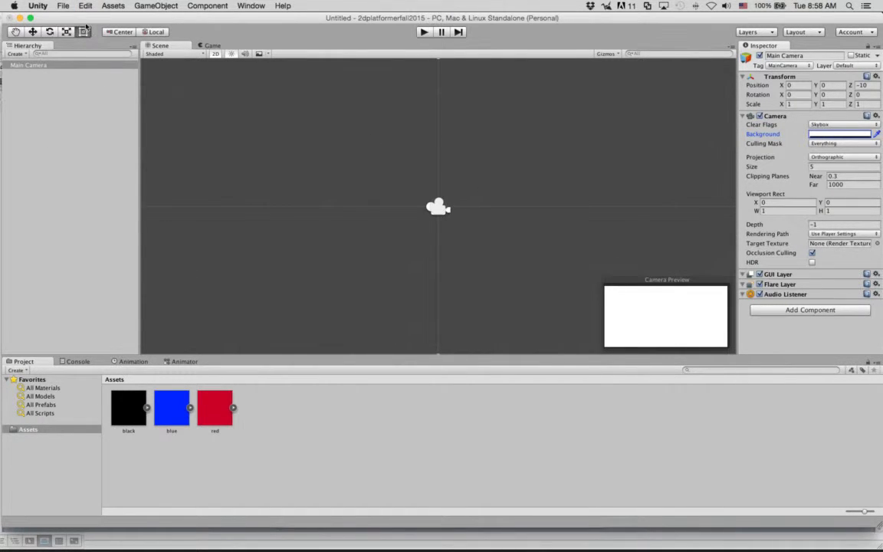
pyautogui.click(63, 6)
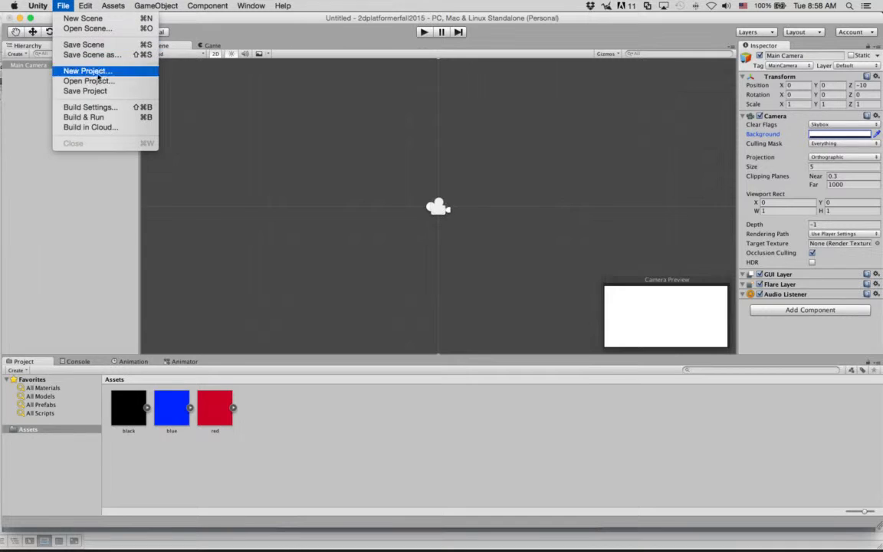
pyautogui.click(84, 44)
pyautogui.write('level1')
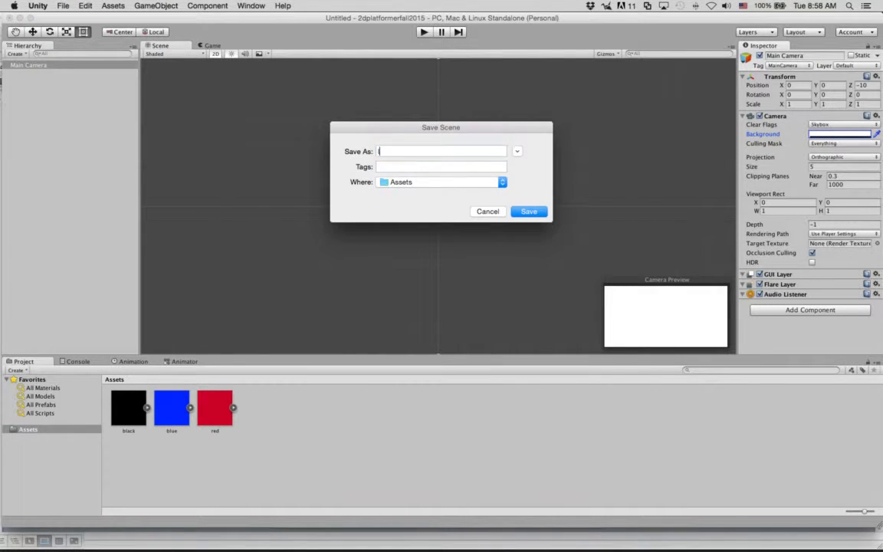
pyautogui.press('Return')
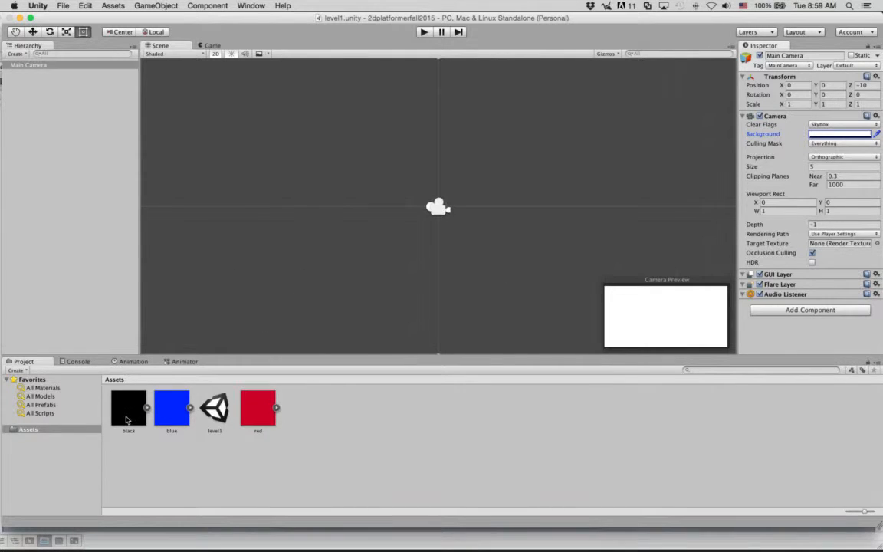
# Place the black sprite in the scene below the camera and stretch it horizontally to an X scale of about 18.9
pyautogui.moveTo(126, 420); pyautogui.dragTo(347, 261)
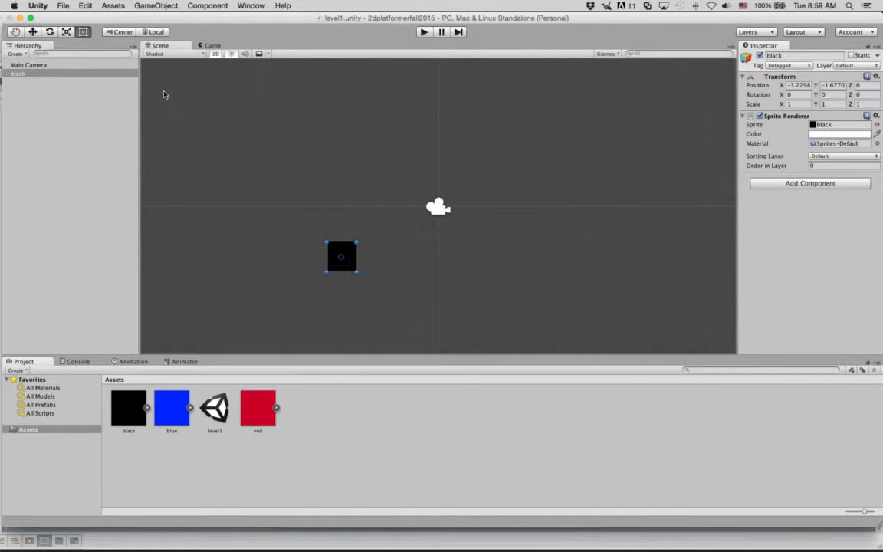
pyautogui.click(118, 69)
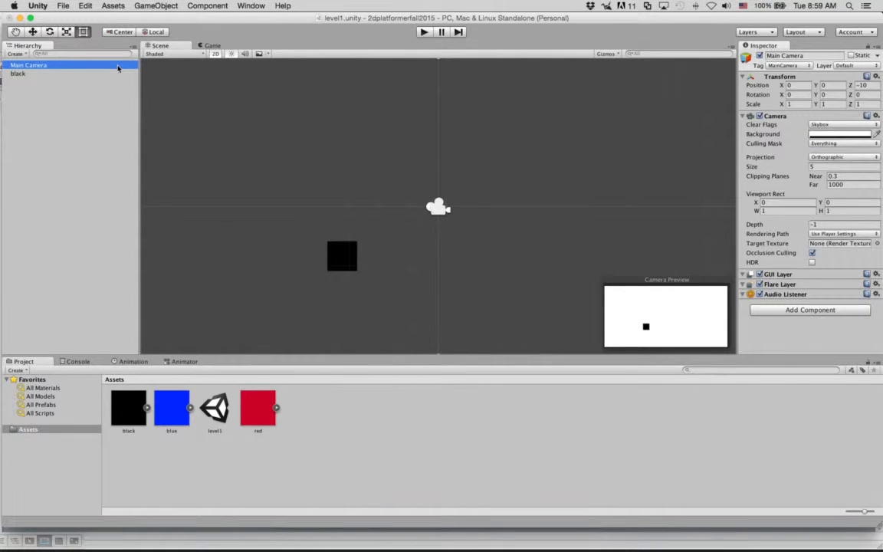
pyautogui.click(344, 263)
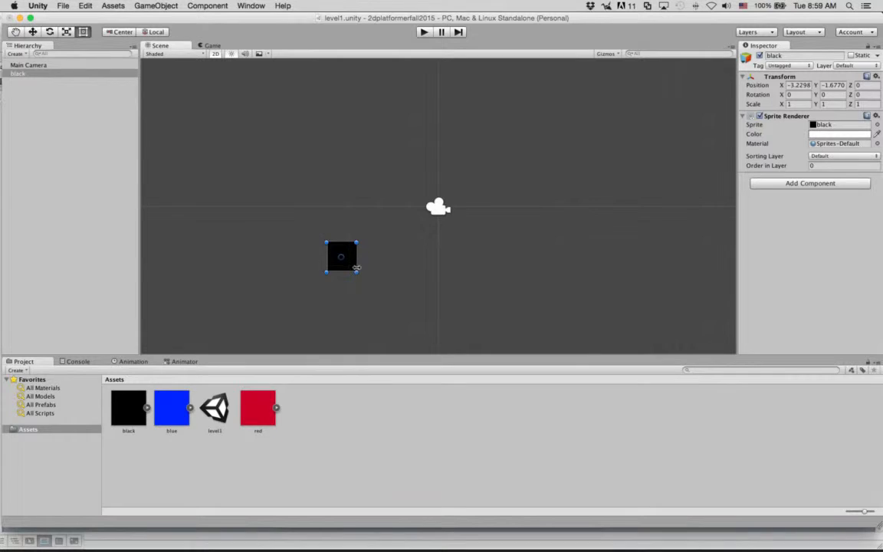
pyautogui.moveTo(350, 271); pyautogui.dragTo(725, 298)
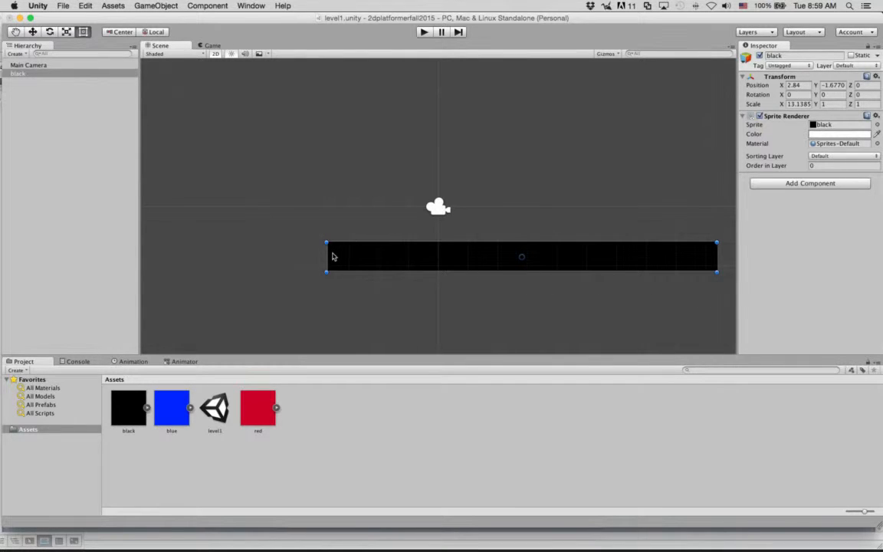
pyautogui.moveTo(327, 249); pyautogui.dragTo(148, 248)
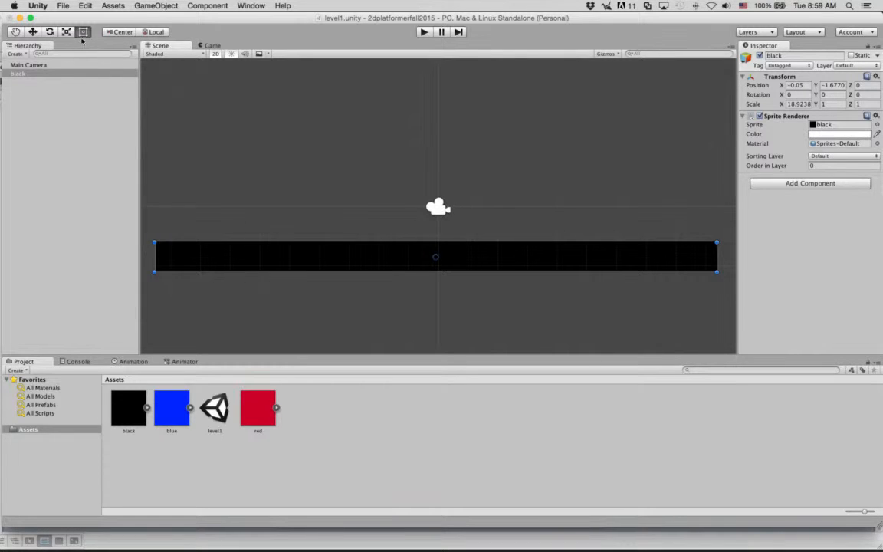
# Switch between the Move and Rect tools to compare their handles on the black platform, ending on the Rect tool
pyautogui.click(37, 33)
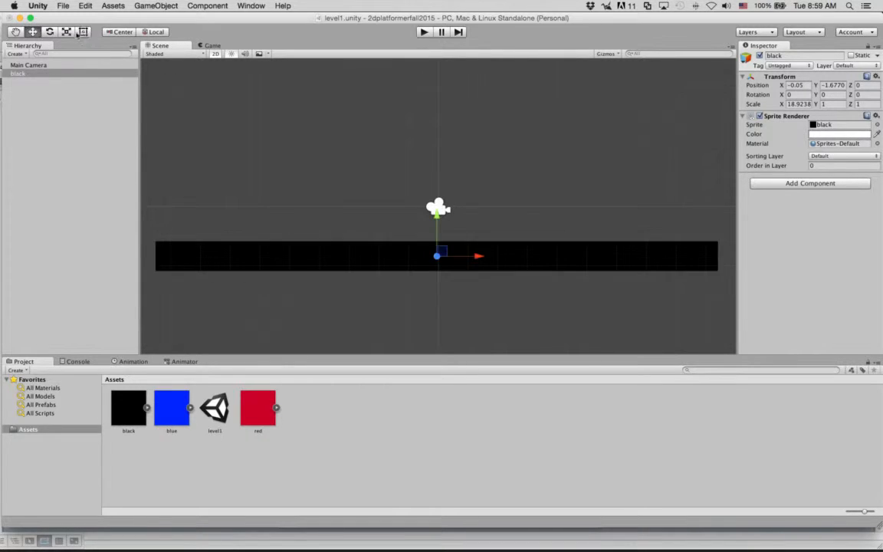
pyautogui.click(83, 32)
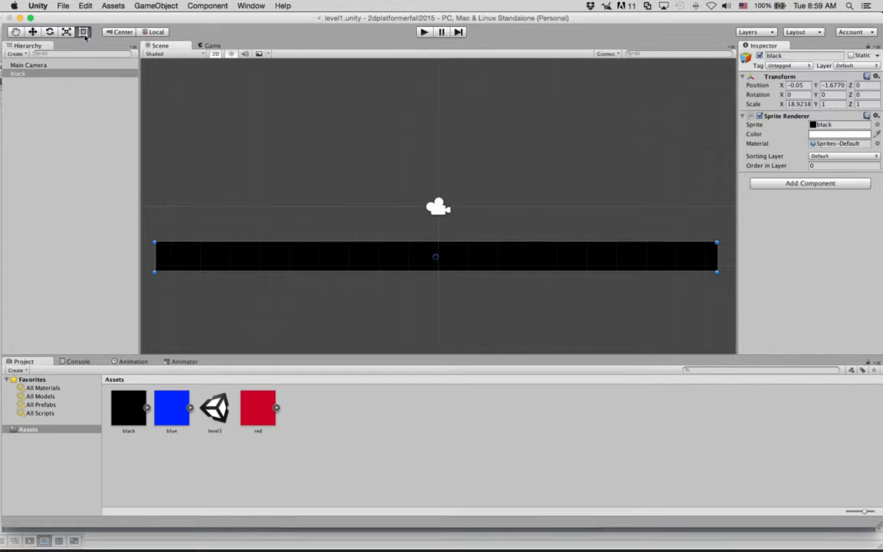
pyautogui.click(32, 31)
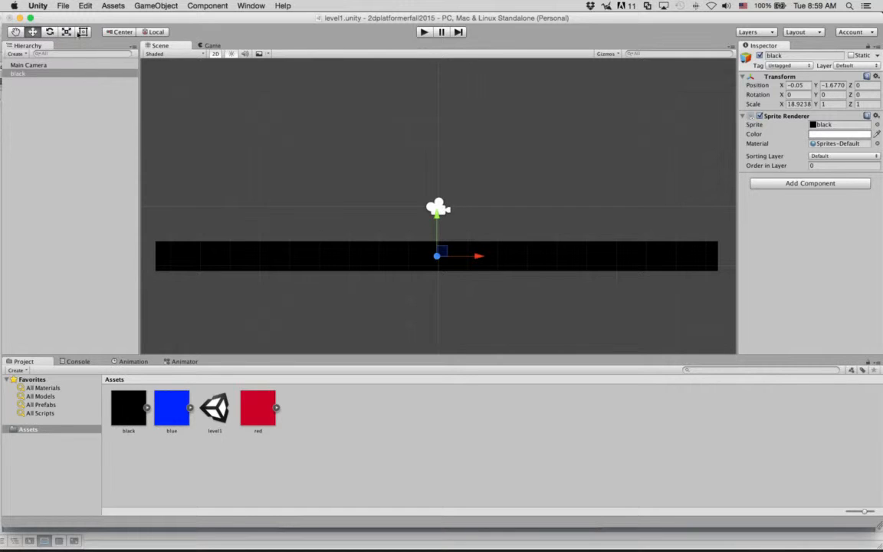
pyautogui.click(84, 32)
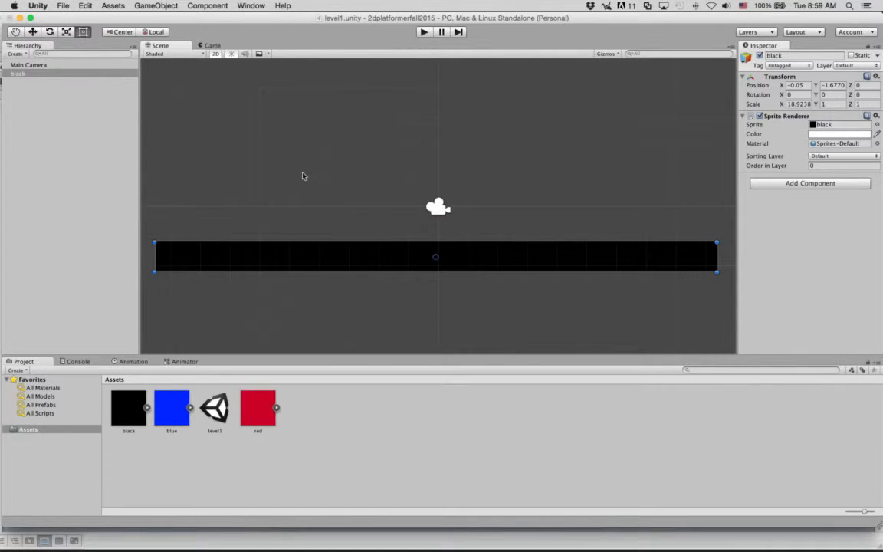
# Check the black platform in the Main Camera preview and the Game view, and return to the Scene view
pyautogui.click(101, 66)
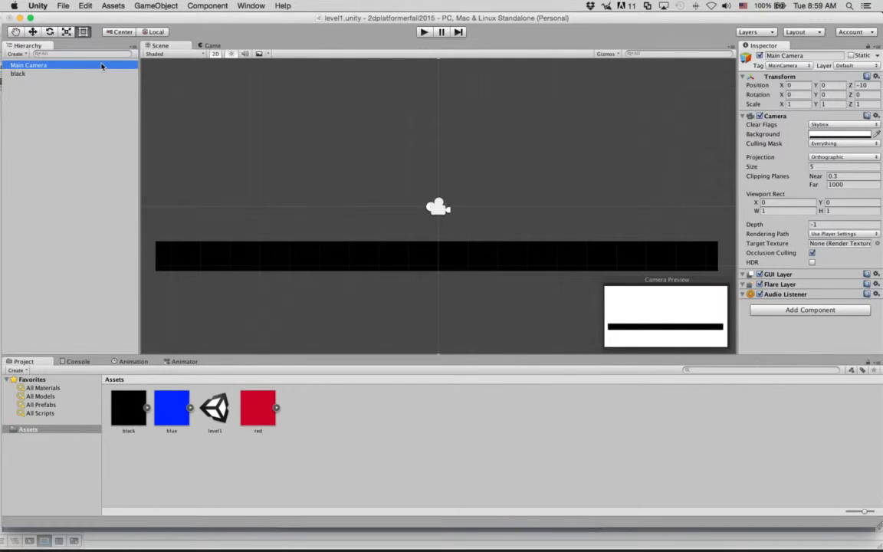
pyautogui.click(210, 45)
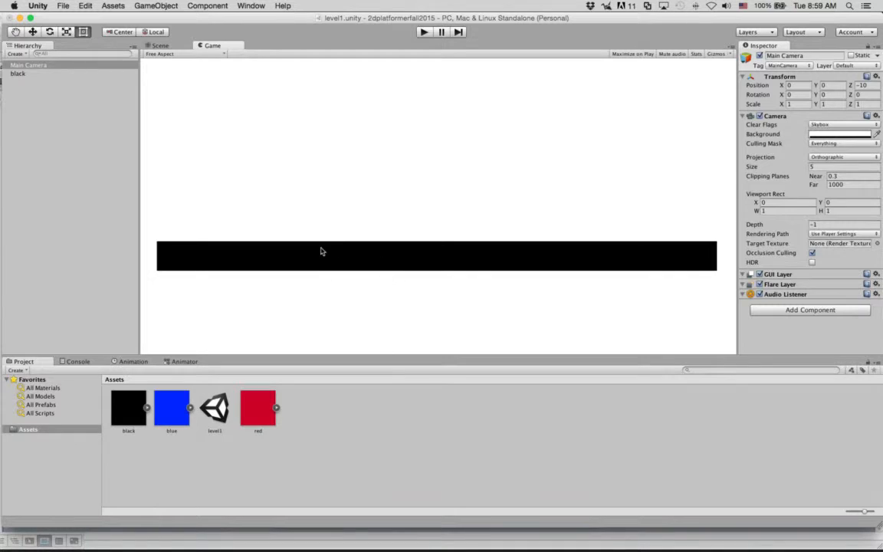
pyautogui.click(156, 46)
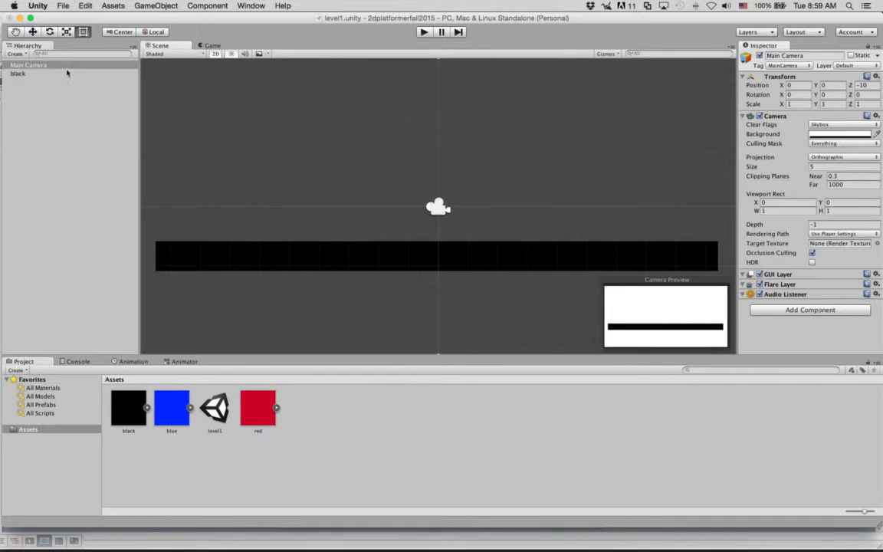
# Try nudging the Main Camera vertically with the Move tool, and move the black platform down to a Y position of about -3.27
pyautogui.click(32, 33)
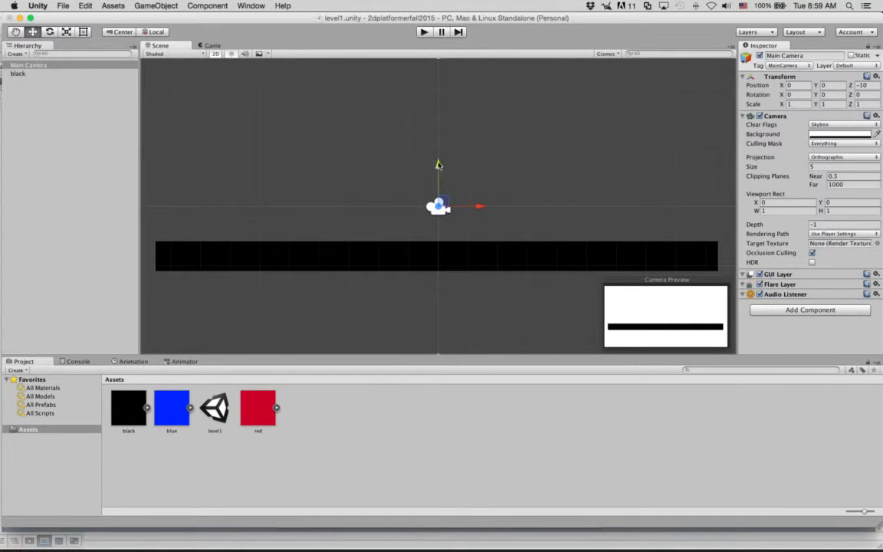
pyautogui.moveTo(437, 165); pyautogui.dragTo(436, 172)
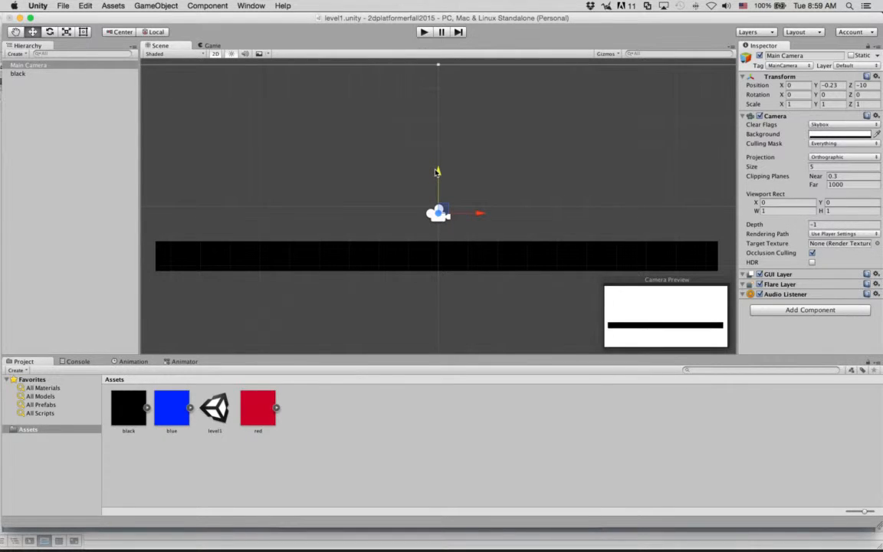
pyautogui.click(18, 73)
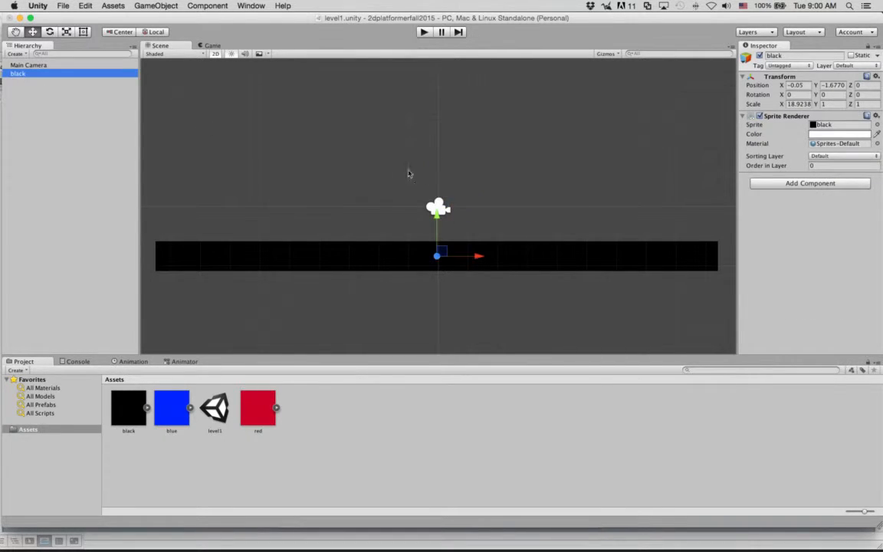
pyautogui.moveTo(441, 222); pyautogui.dragTo(442, 268)
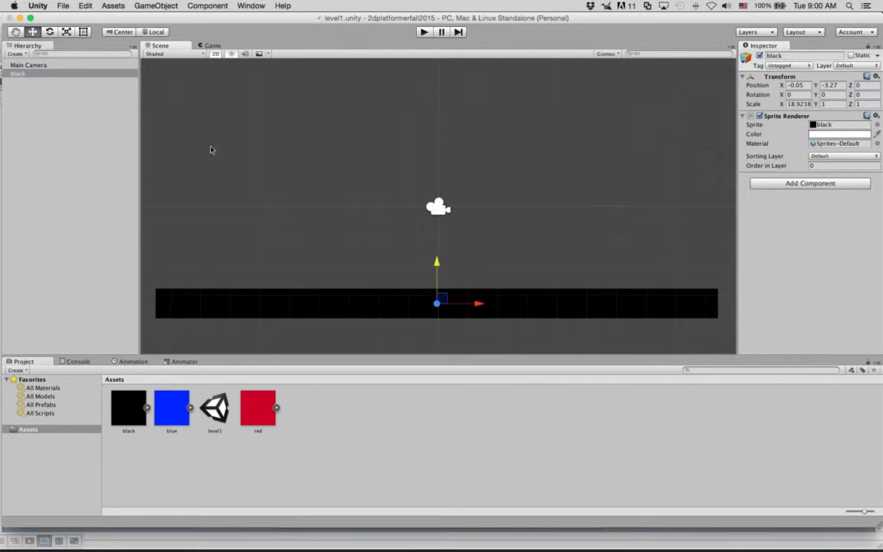
# Stretch the black platform past both sides of the camera view with the Rect tool, to an X scale of about 21.67
pyautogui.click(84, 32)
pyautogui.moveTo(156, 303); pyautogui.dragTo(100, 300)
pyautogui.moveTo(716, 308); pyautogui.dragTo(749, 310)
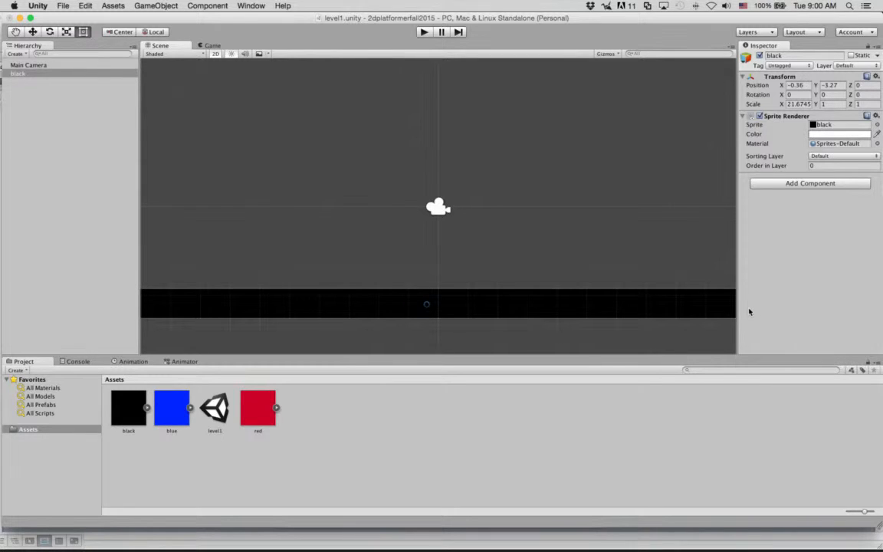
# Check the widened platform in the Game view, and run and stop a test play of the game
pyautogui.click(213, 46)
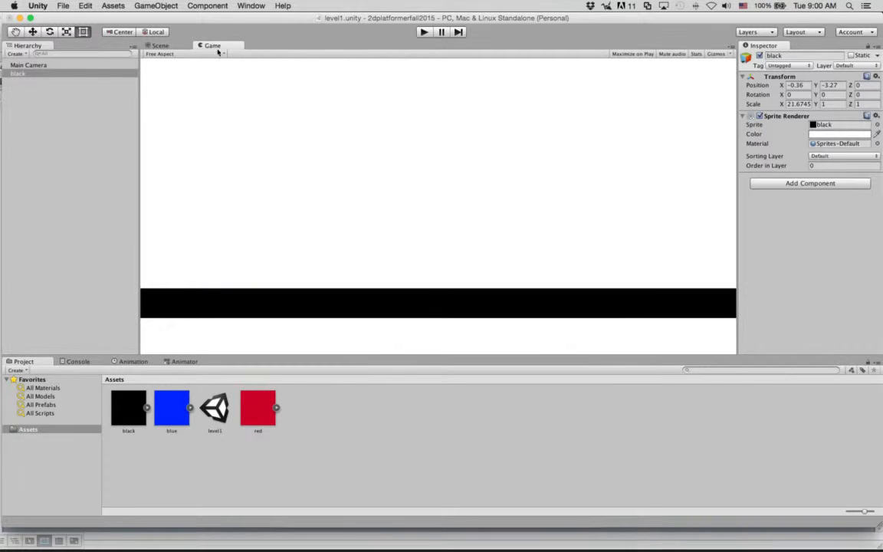
pyautogui.click(161, 46)
pyautogui.click(425, 32)
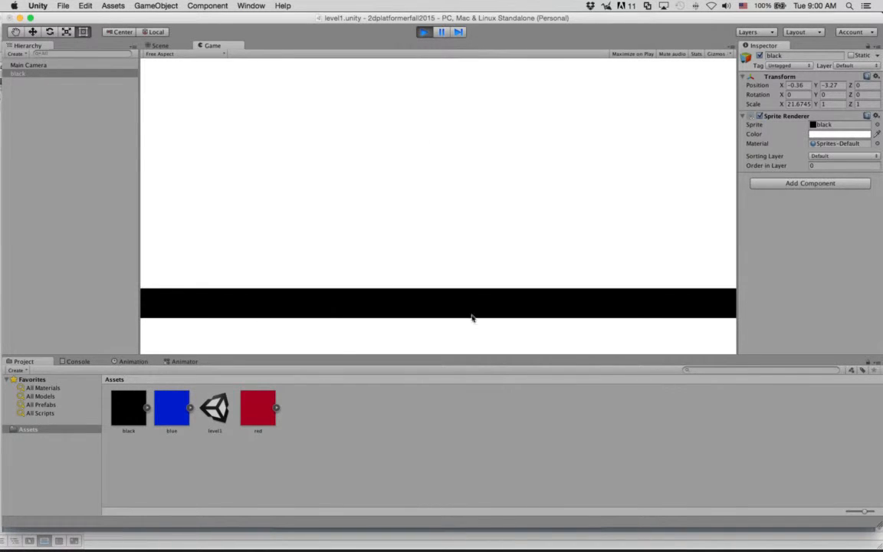
pyautogui.click(423, 32)
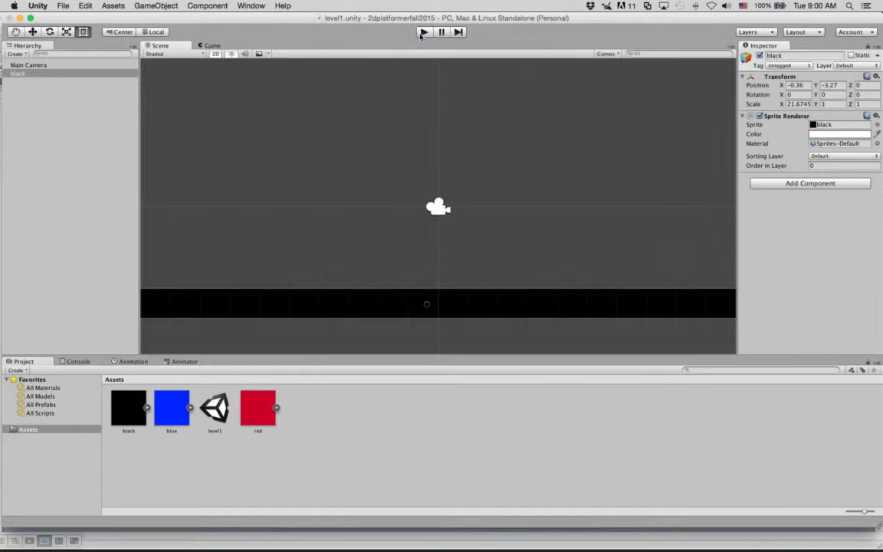
# Place the red sprite in the scene above the black platform at about X -6.5, Y -1.16
pyautogui.click(26, 74)
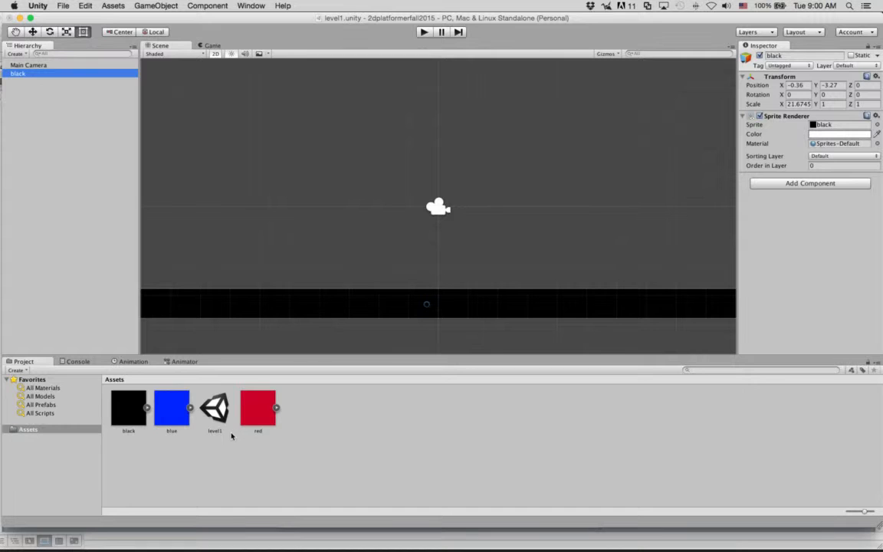
pyautogui.moveTo(253, 403); pyautogui.dragTo(287, 247)
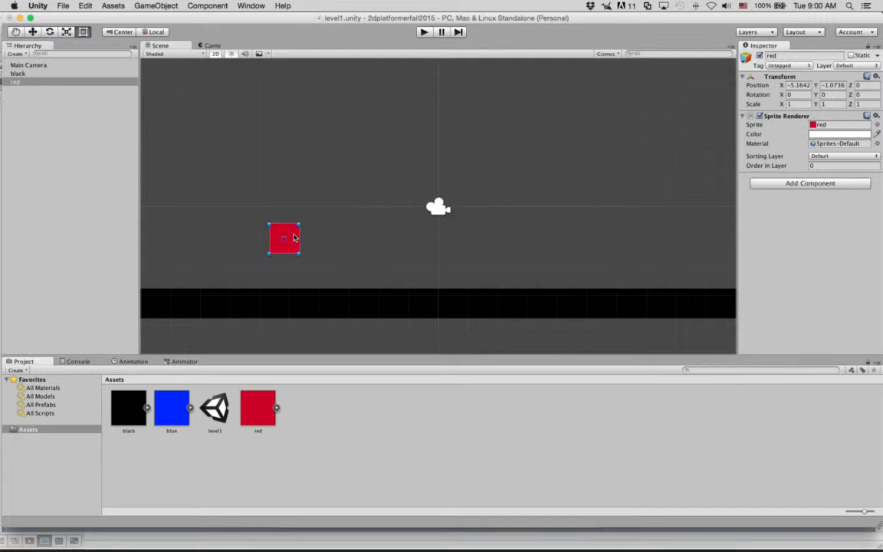
pyautogui.moveTo(286, 238); pyautogui.dragTo(249, 240)
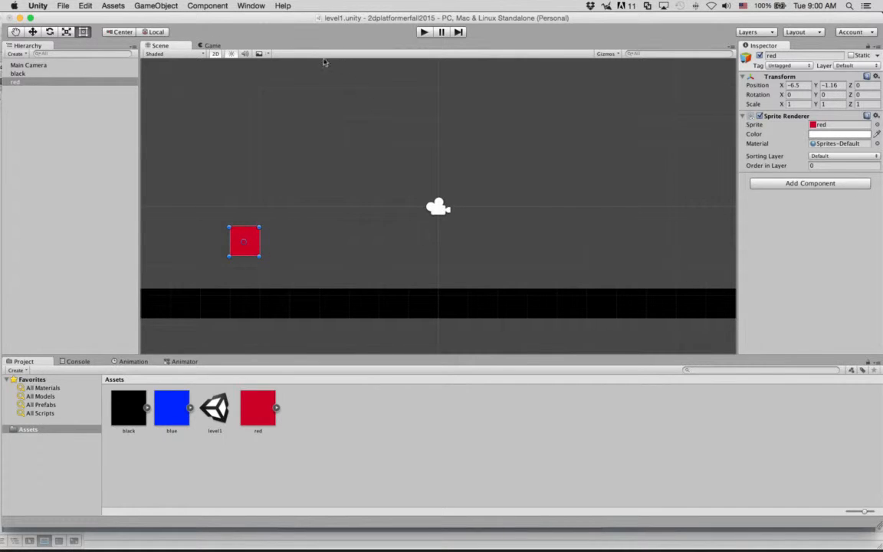
# Compare the Game view with the zoomed-out Scene view to check how the red square and platform are framed
pyautogui.click(211, 45)
pyautogui.click(157, 45)
pyautogui.scroll(-10, 360, 215)
pyautogui.scroll(3, 360, 216)
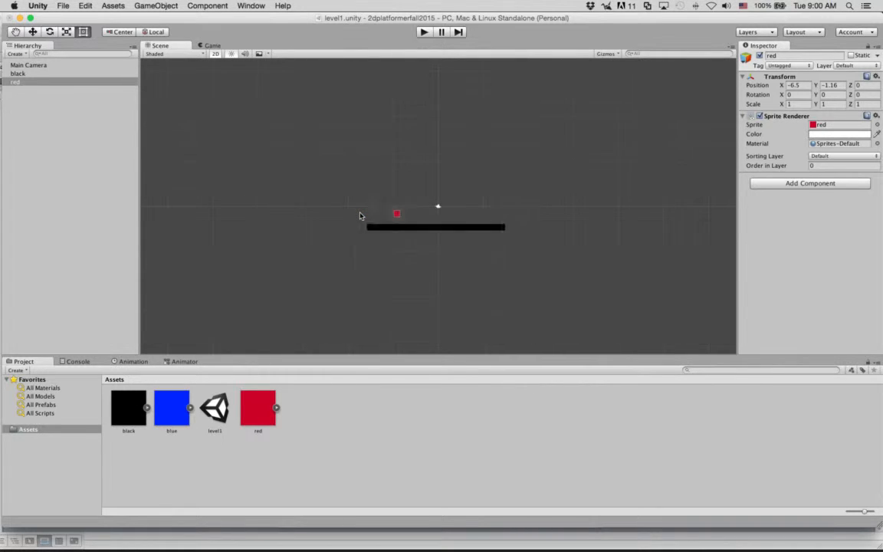
pyautogui.scroll(-6, 361, 215)
pyautogui.scroll(3, 360, 215)
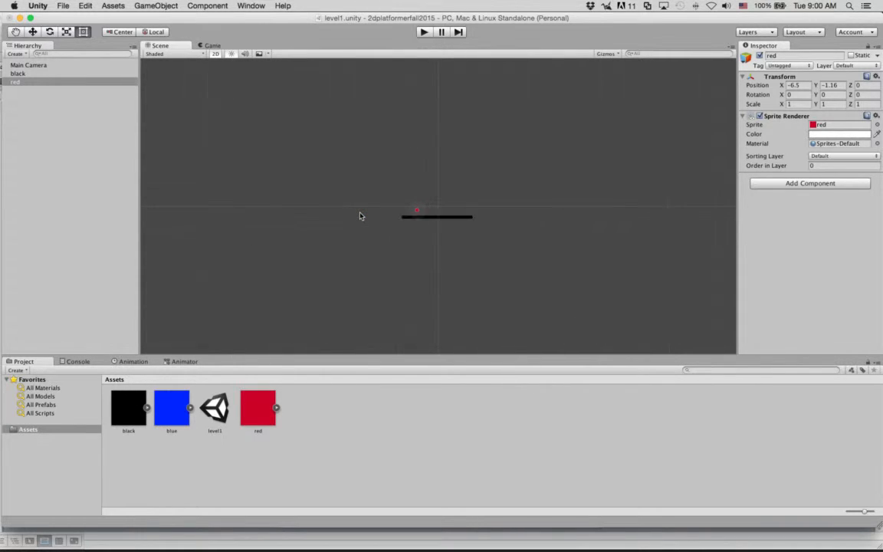
pyautogui.click(213, 46)
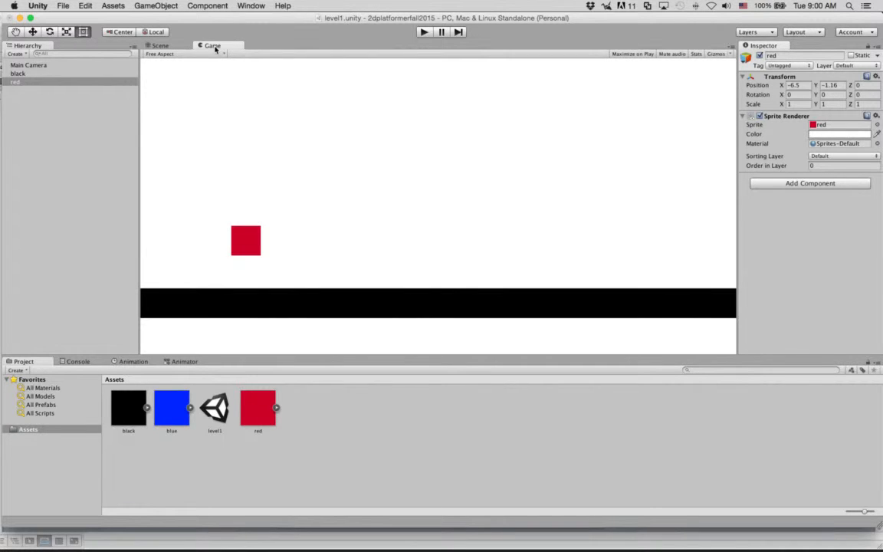
# Inspect the Main Camera and the red square in the Scene view, and run and stop a test play of the game
pyautogui.click(157, 46)
pyautogui.click(68, 66)
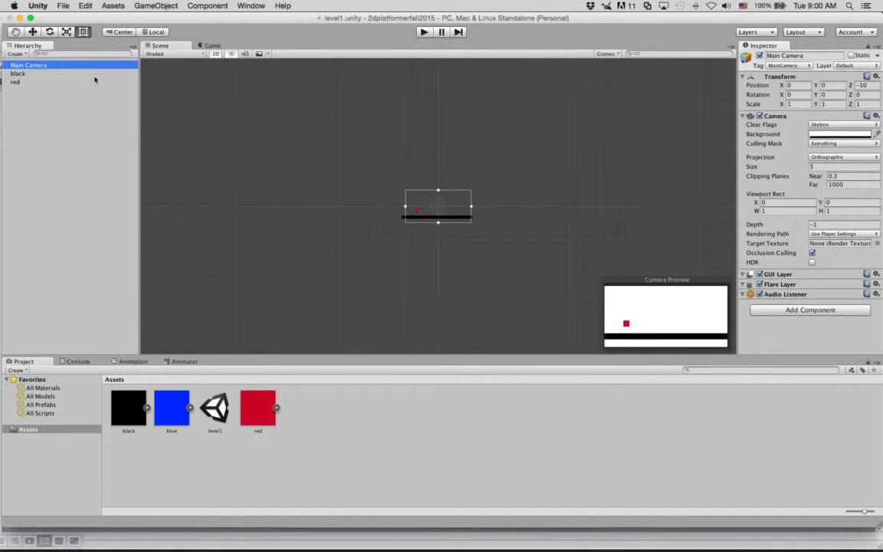
pyautogui.click(51, 82)
pyautogui.scroll(3, 437, 221)
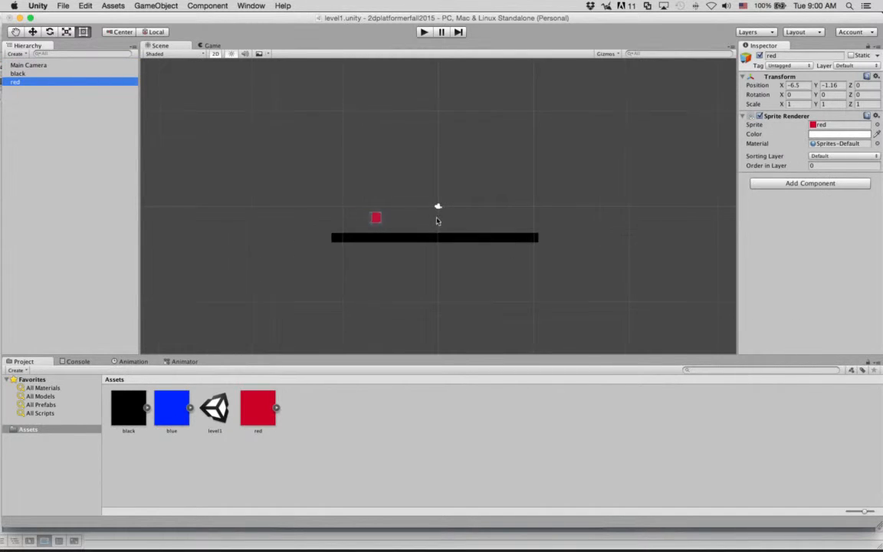
pyautogui.scroll(3, 437, 221)
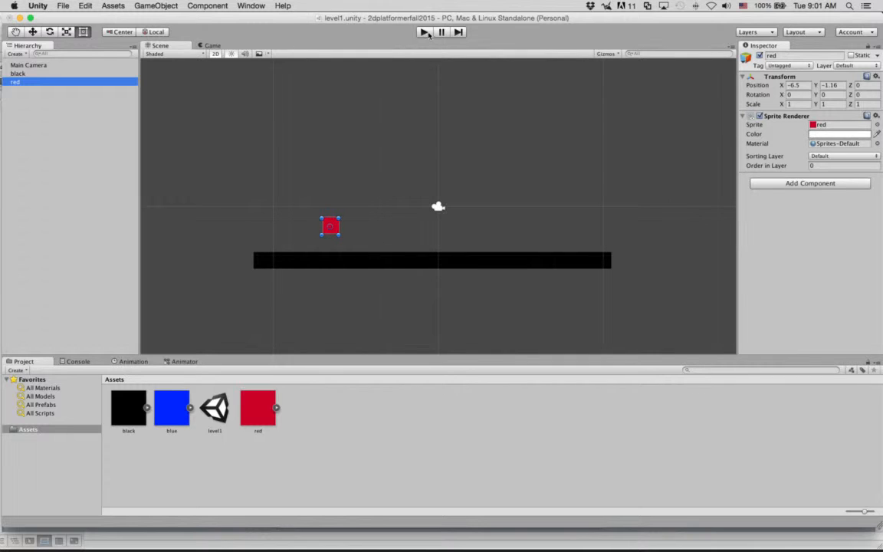
pyautogui.click(425, 32)
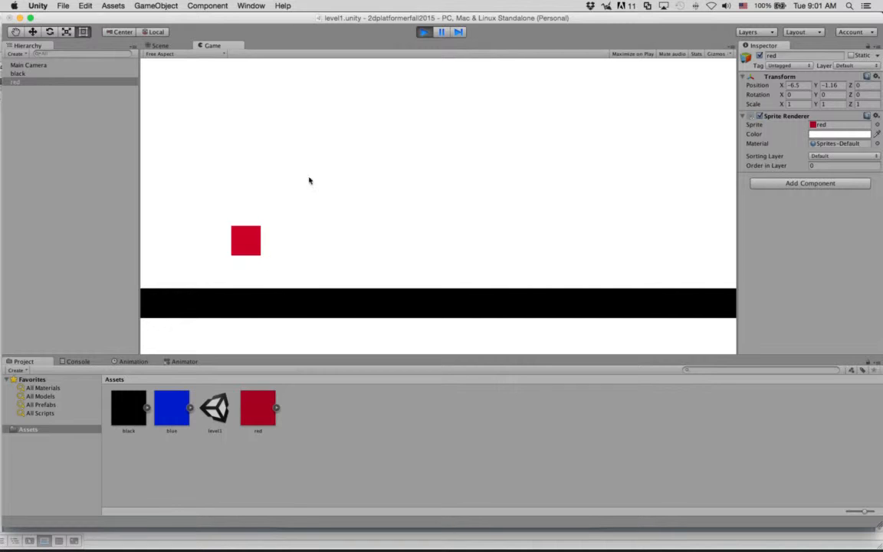
pyautogui.click(424, 32)
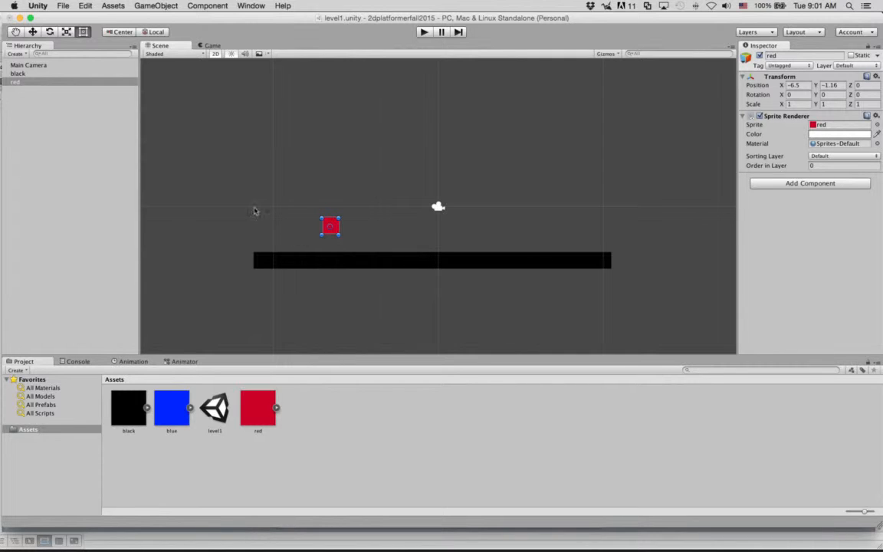
# Add a Rigidbody 2D component to the red square
pyautogui.click(53, 80)
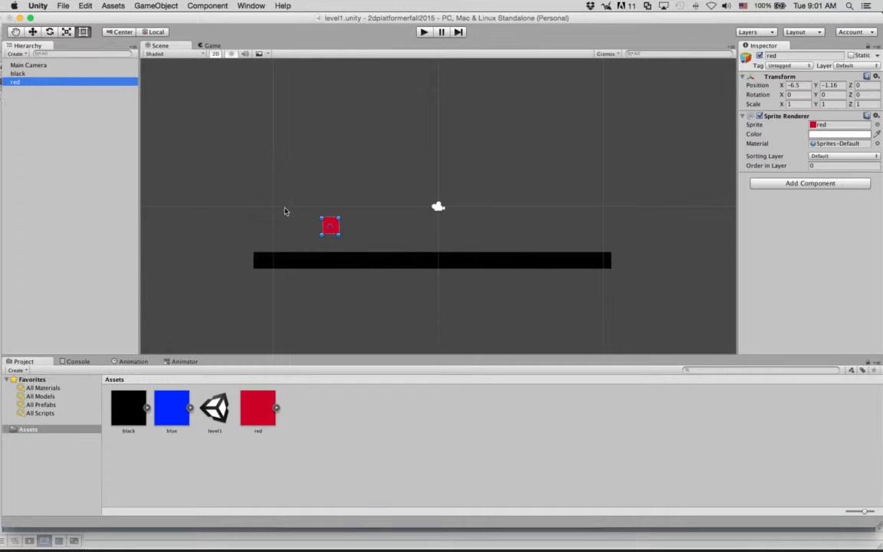
pyautogui.click(47, 82)
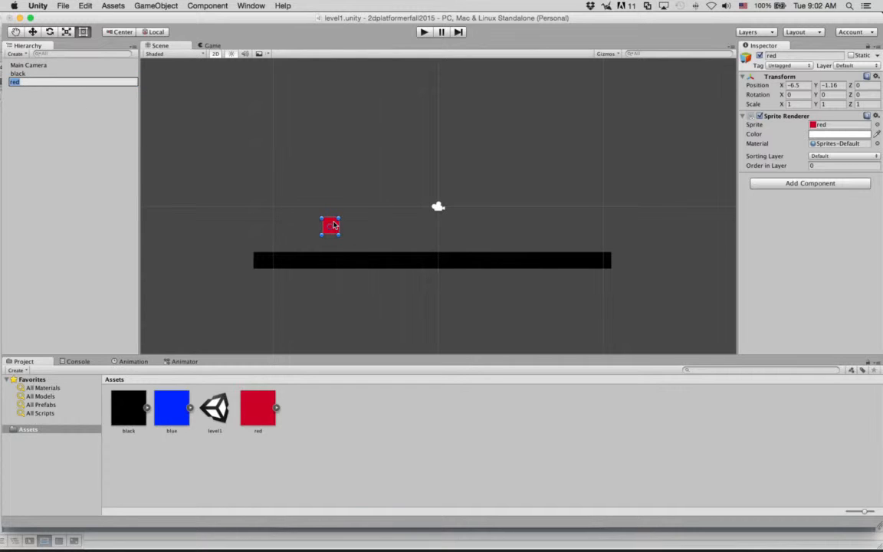
pyautogui.click(61, 139)
pyautogui.click(27, 82)
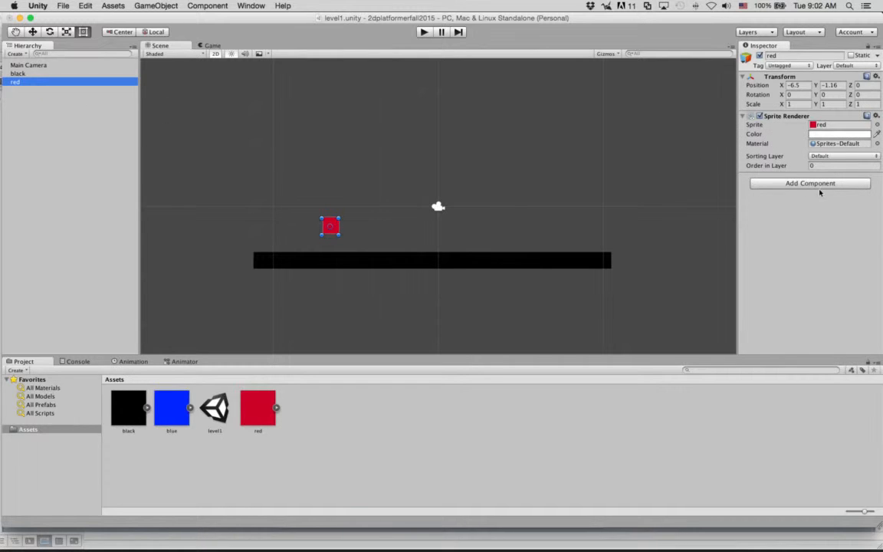
pyautogui.click(790, 183)
pyautogui.click(789, 255)
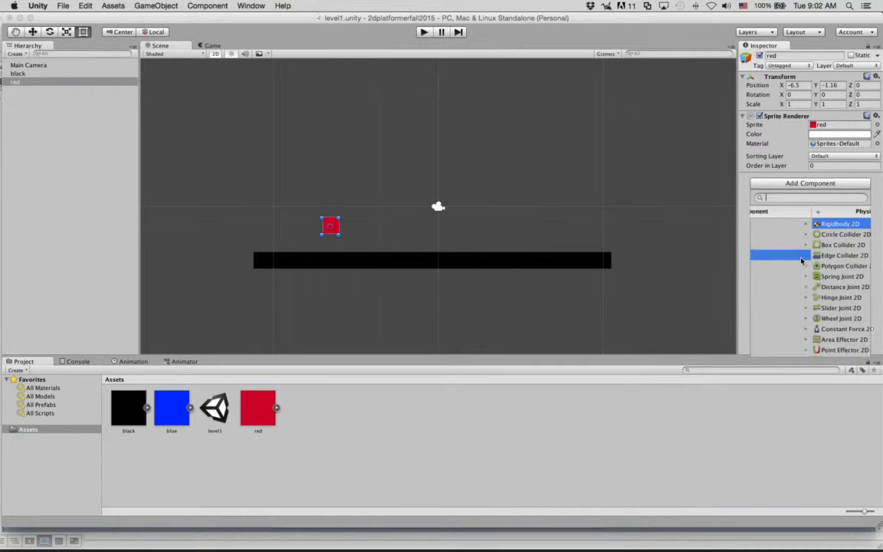
pyautogui.click(787, 223)
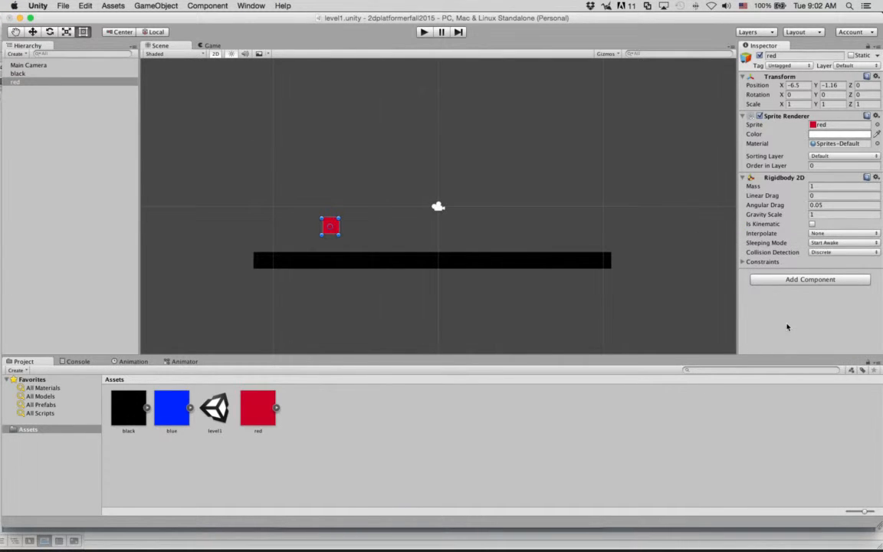
# Run and stop the game several times to observe how gravity acts on the red square
pyautogui.click(424, 32)
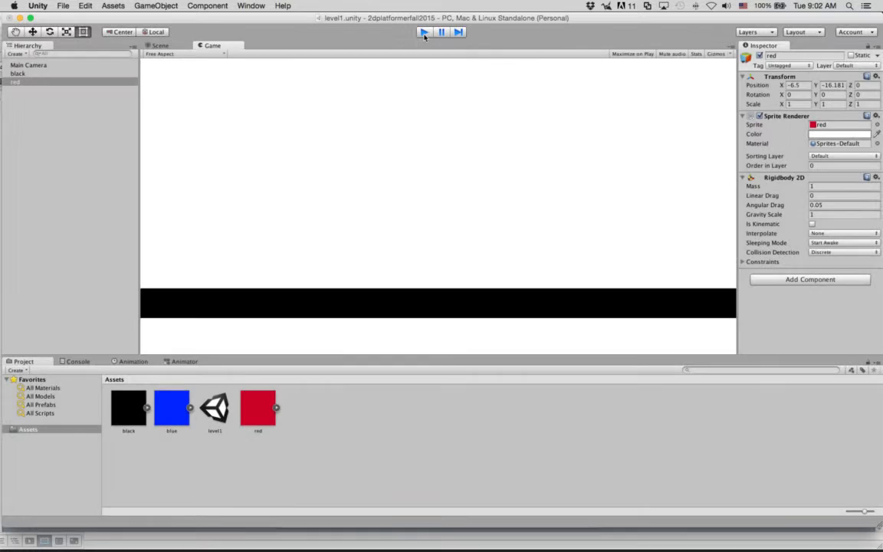
pyautogui.click(424, 32)
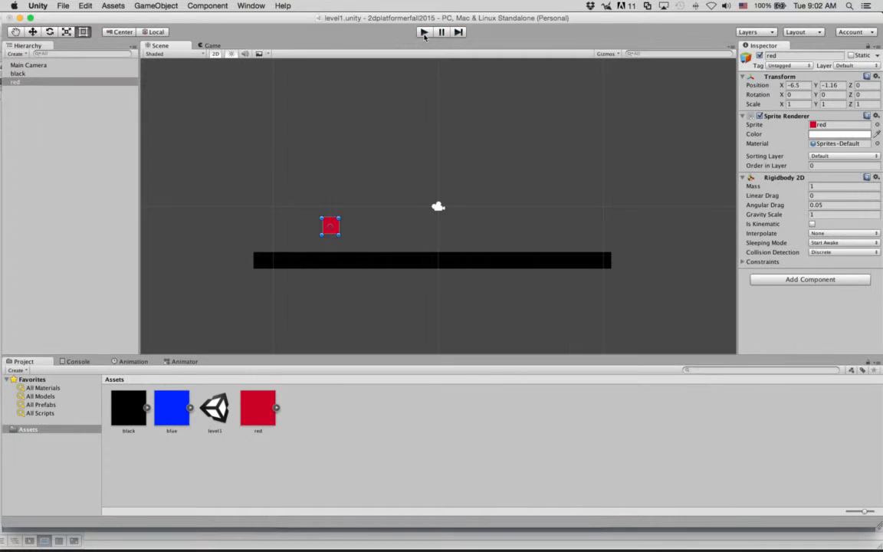
pyautogui.click(424, 32)
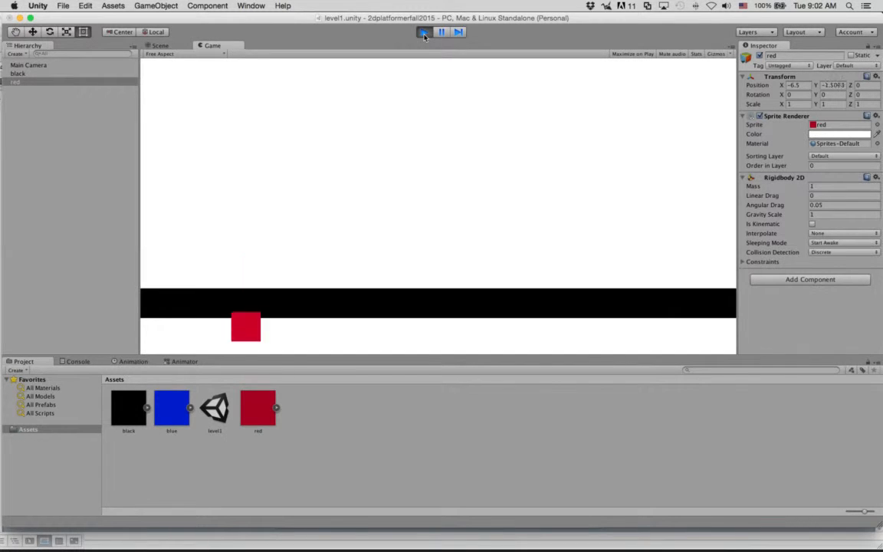
pyautogui.click(423, 32)
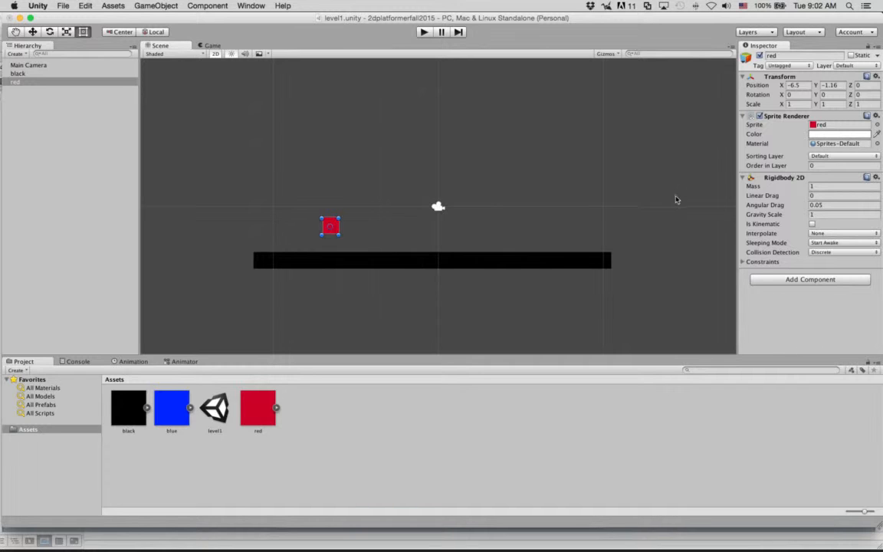
pyautogui.click(423, 33)
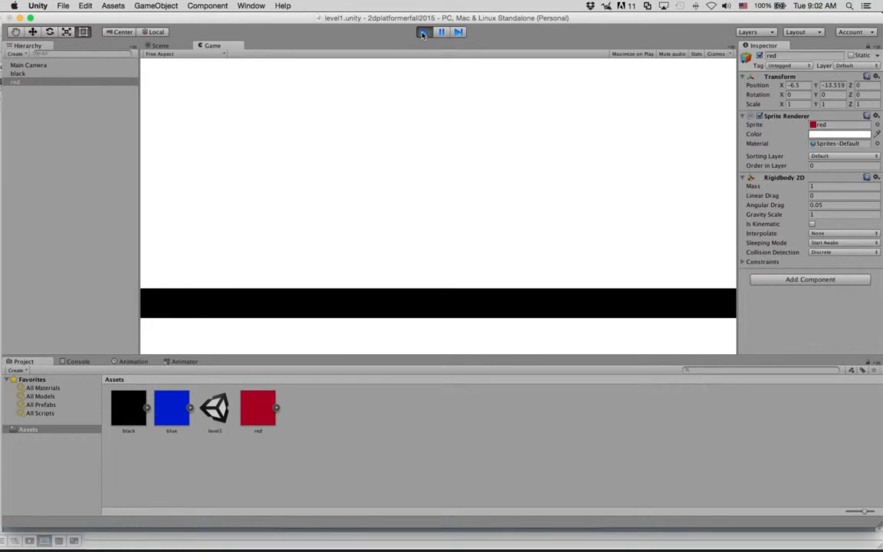
pyautogui.click(423, 33)
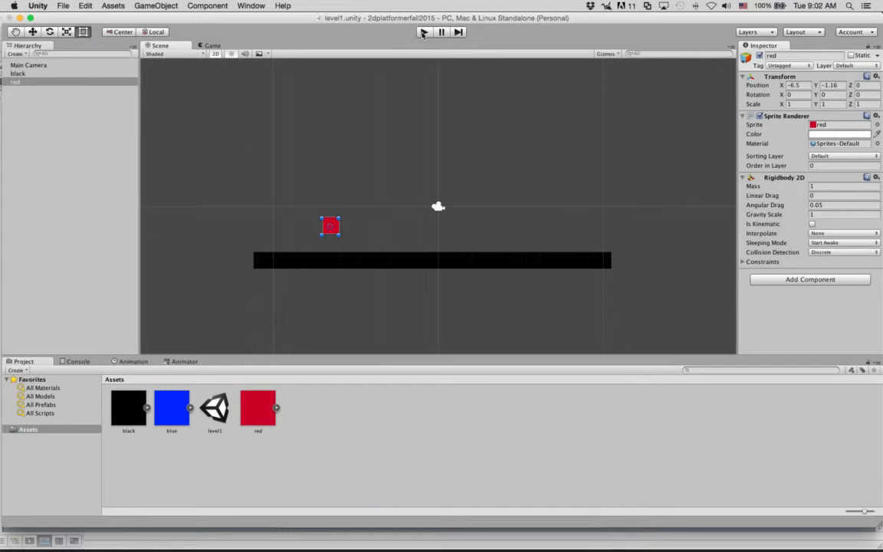
pyautogui.click(423, 33)
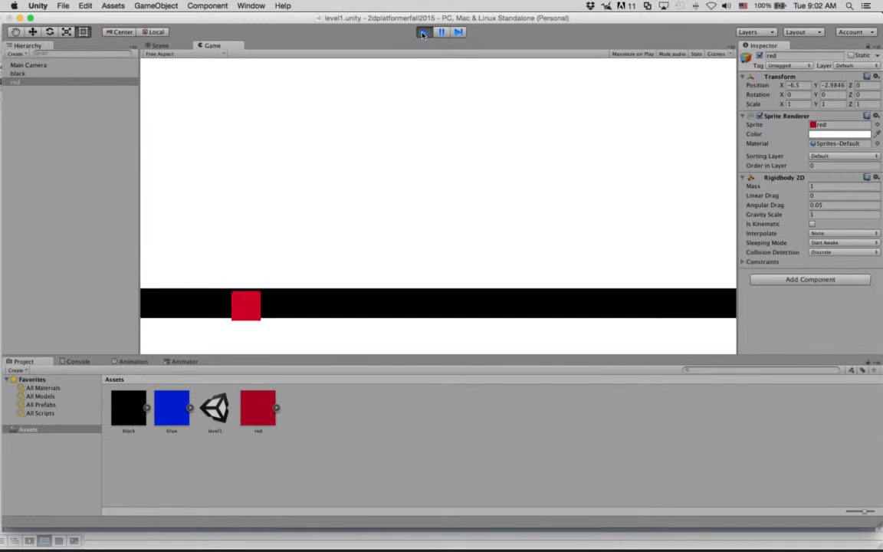
pyautogui.click(422, 34)
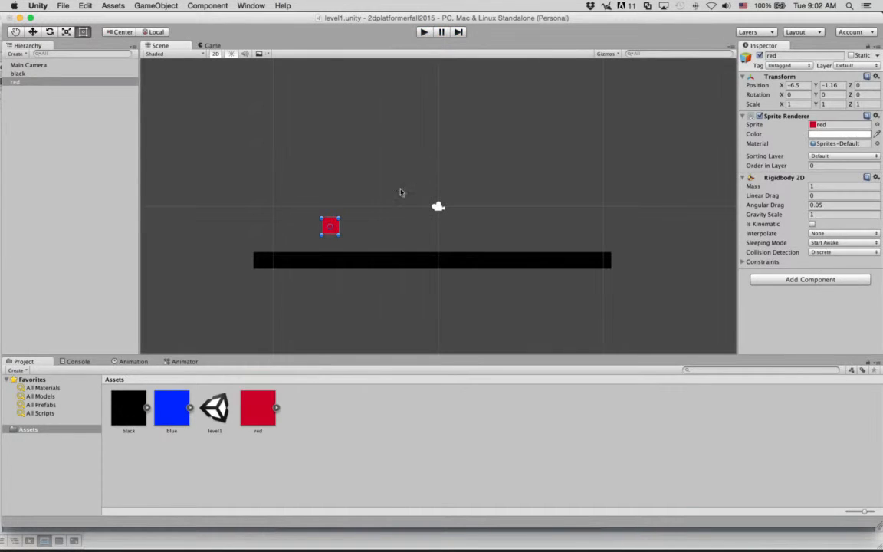
# Add an enabled Box Collider 2D to the black platform, and run and stop a test play to check its effect
pyautogui.click(276, 263)
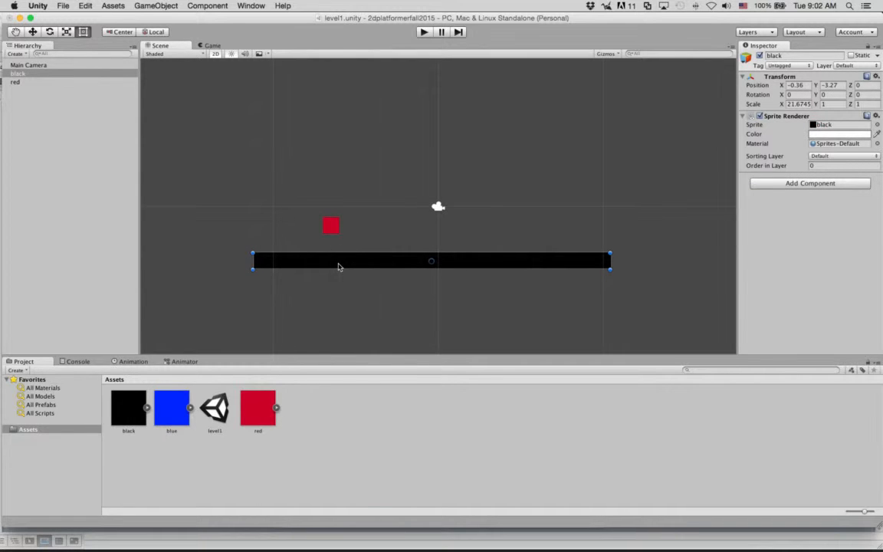
pyautogui.click(330, 228)
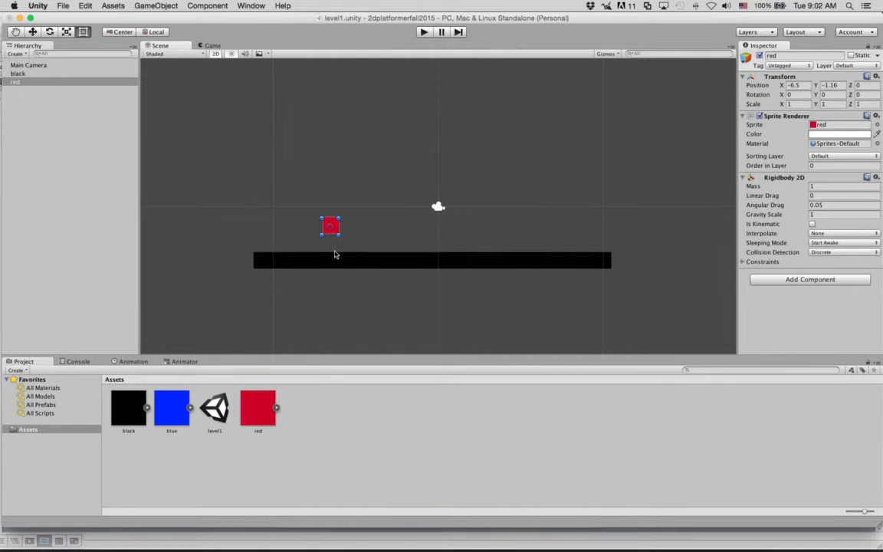
pyautogui.click(334, 254)
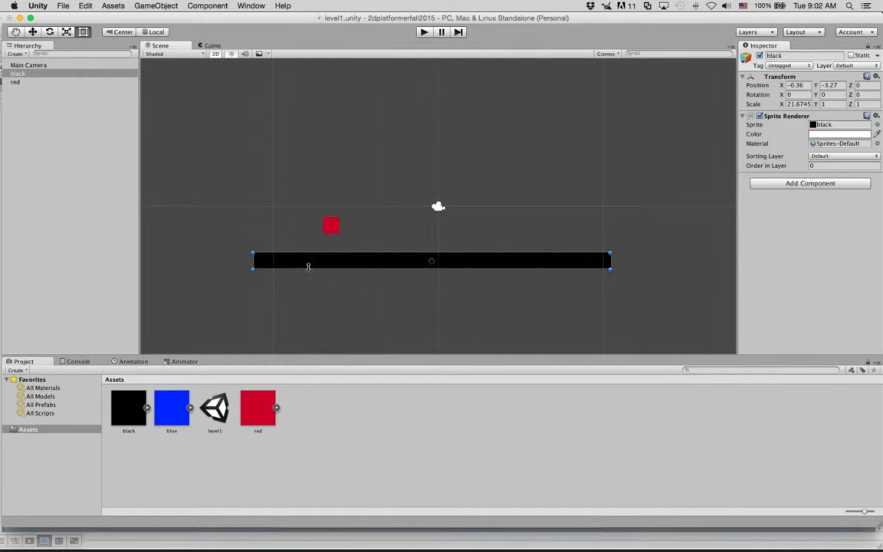
pyautogui.click(810, 183)
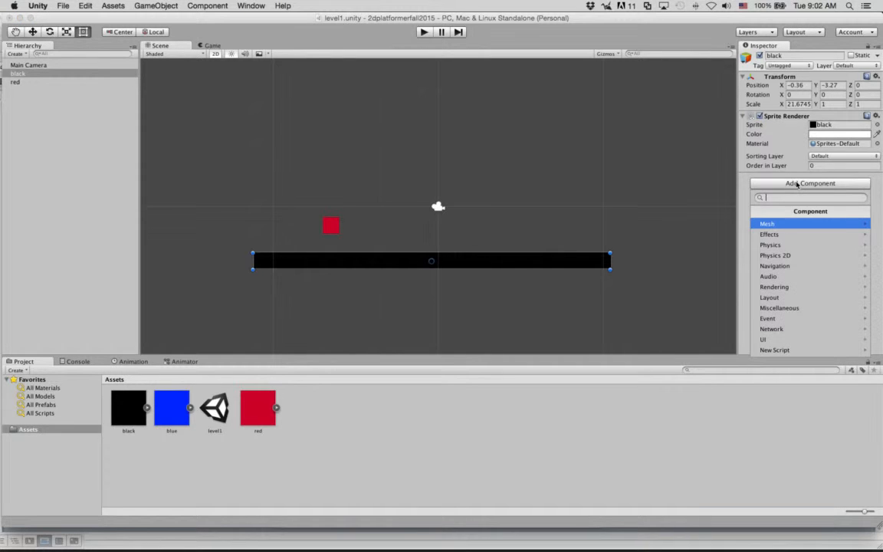
pyautogui.click(795, 255)
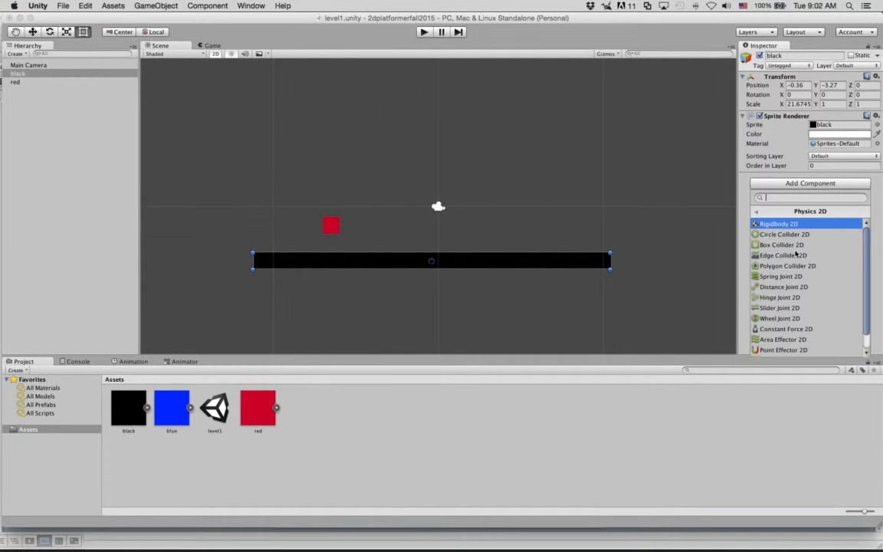
pyautogui.click(795, 245)
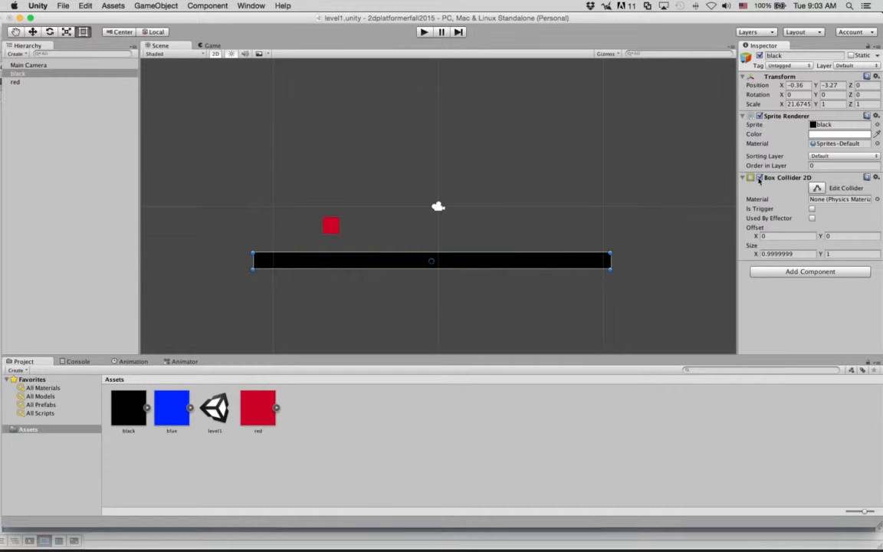
pyautogui.click(759, 177)
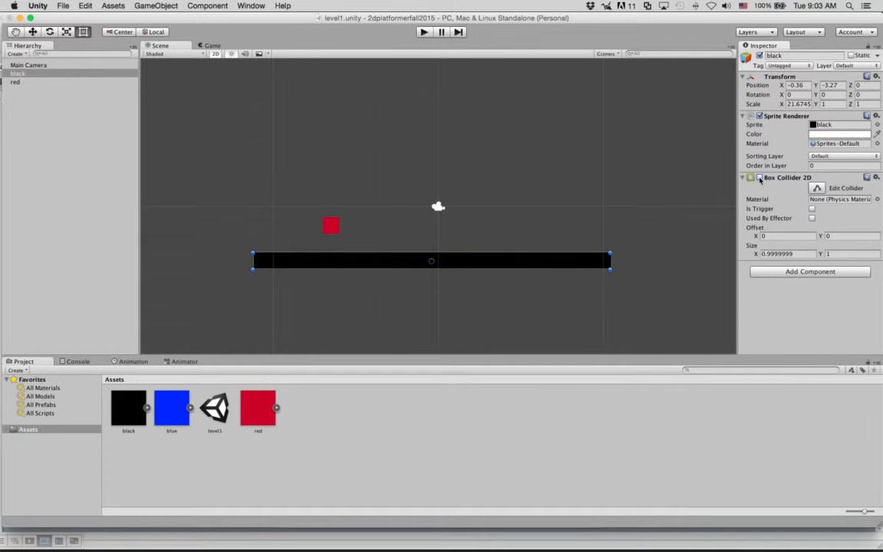
pyautogui.click(759, 177)
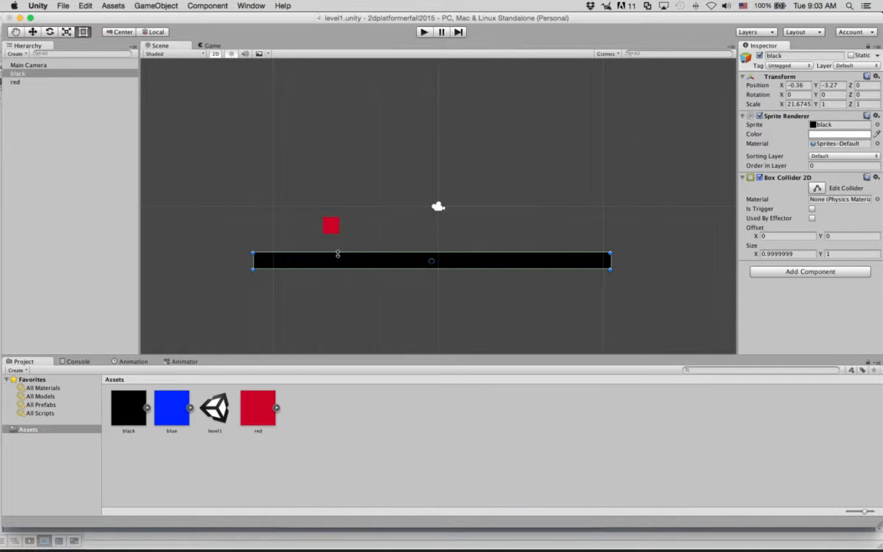
pyautogui.click(424, 31)
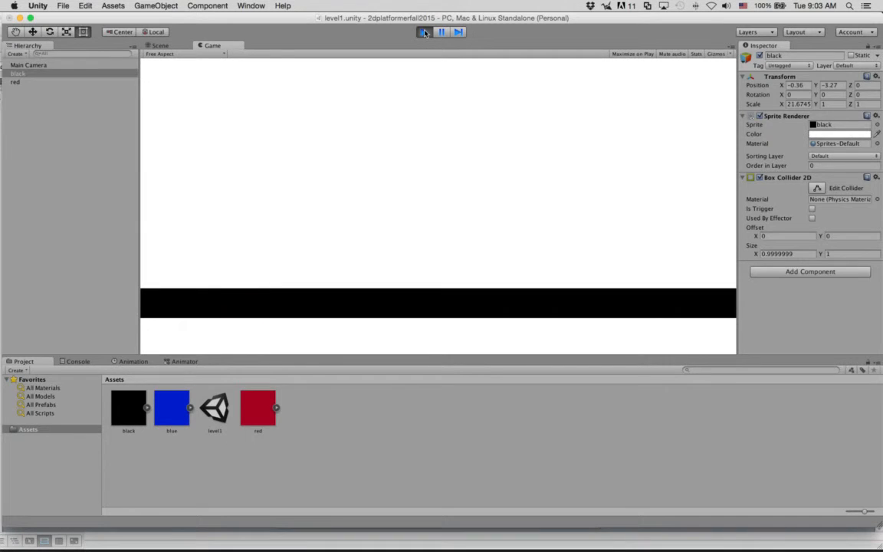
pyautogui.click(424, 32)
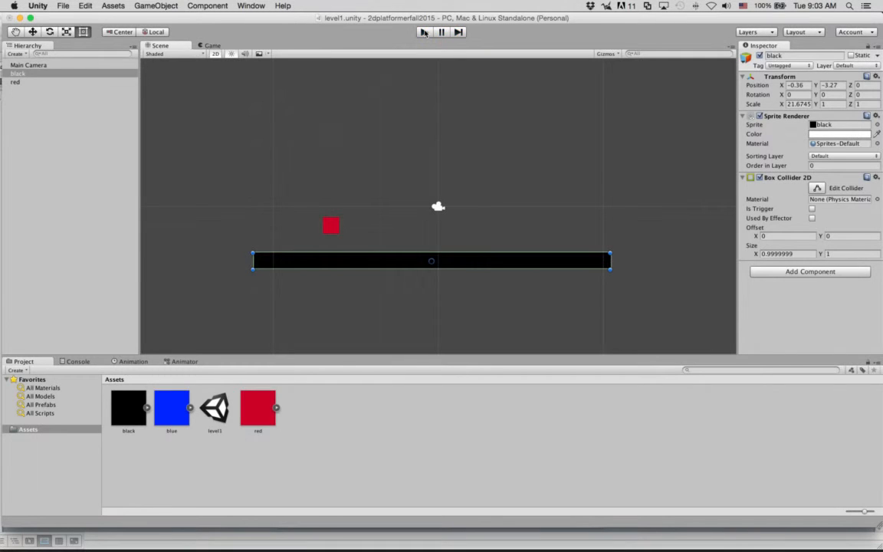
# Add a Box Collider 2D to the red square and start a test play to check its collision with the platform
pyautogui.click(332, 230)
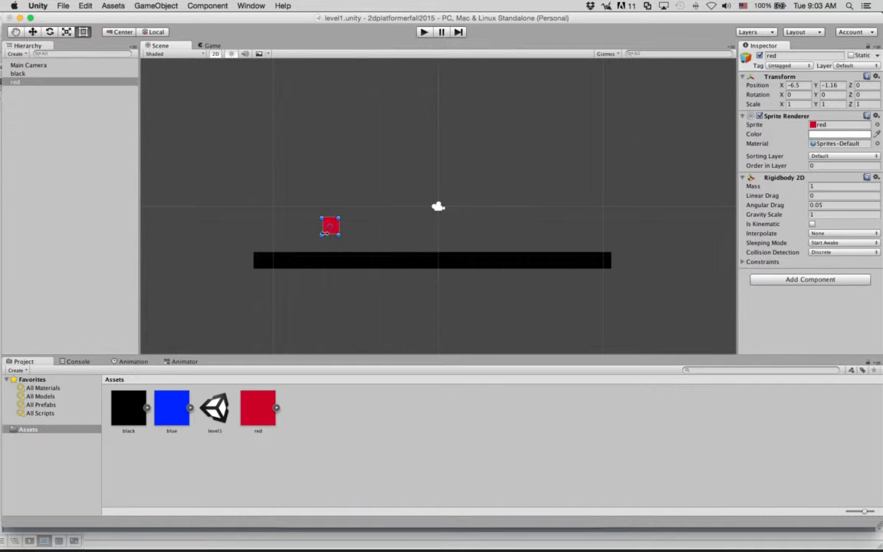
pyautogui.click(795, 281)
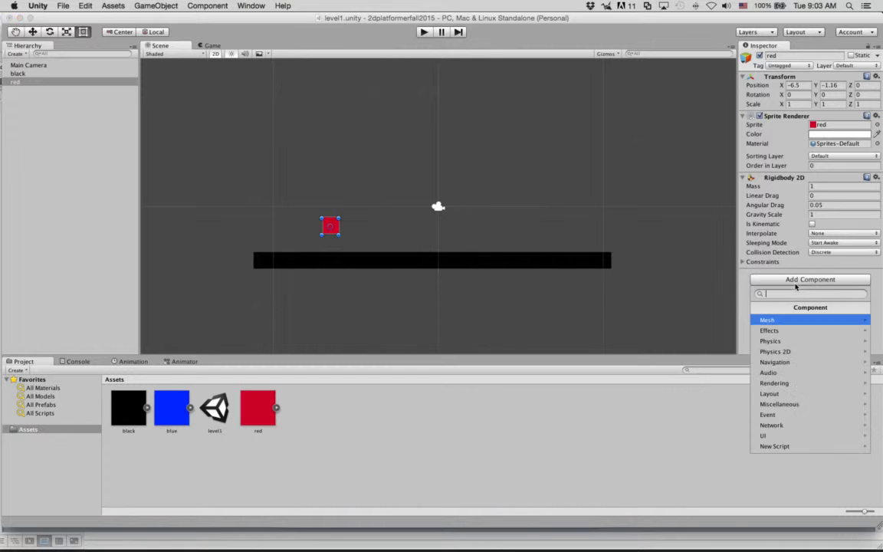
pyautogui.click(797, 351)
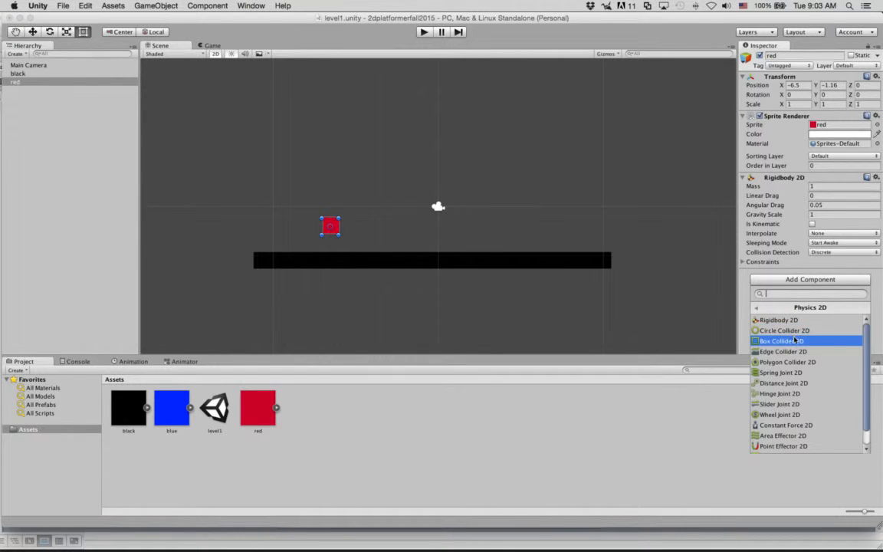
pyautogui.click(790, 340)
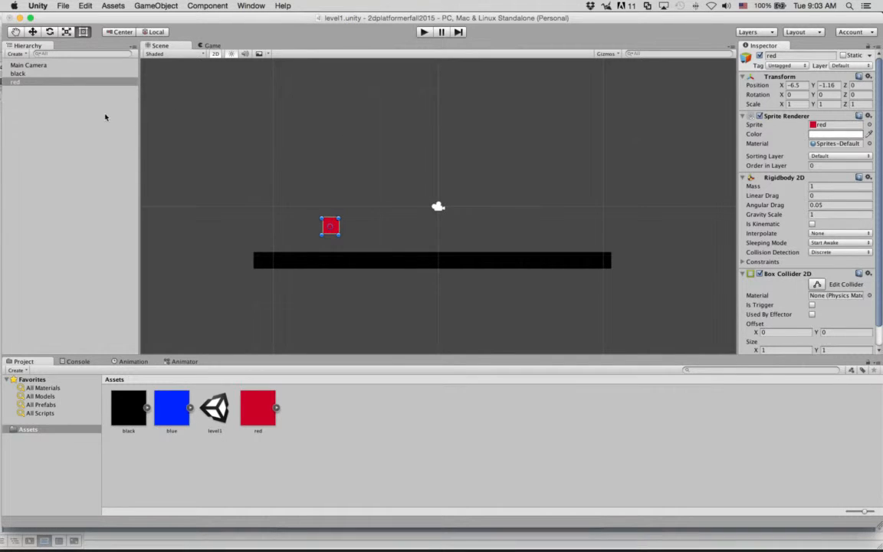
pyautogui.click(31, 82)
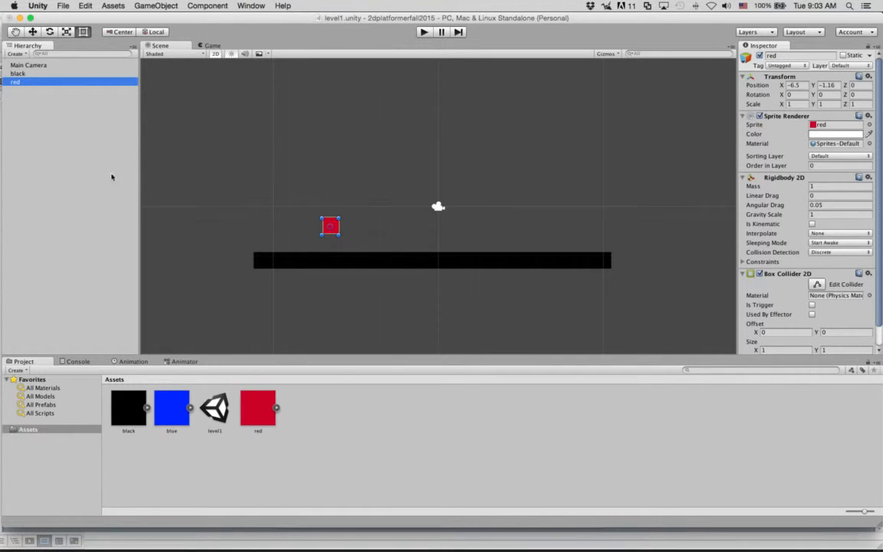
pyautogui.click(760, 274)
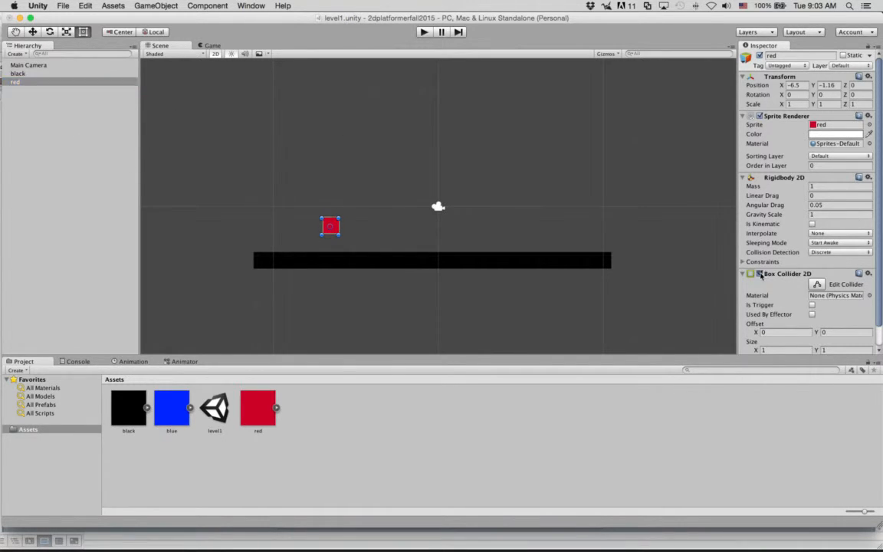
pyautogui.click(424, 34)
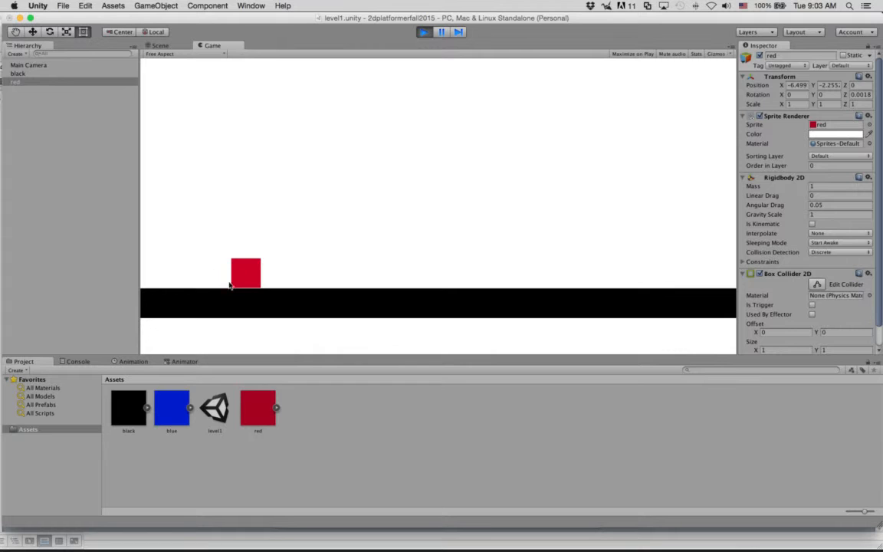
# Stop the test play and compare the Physics and Physics 2D component lists available for the red square without adding anything
pyautogui.click(427, 32)
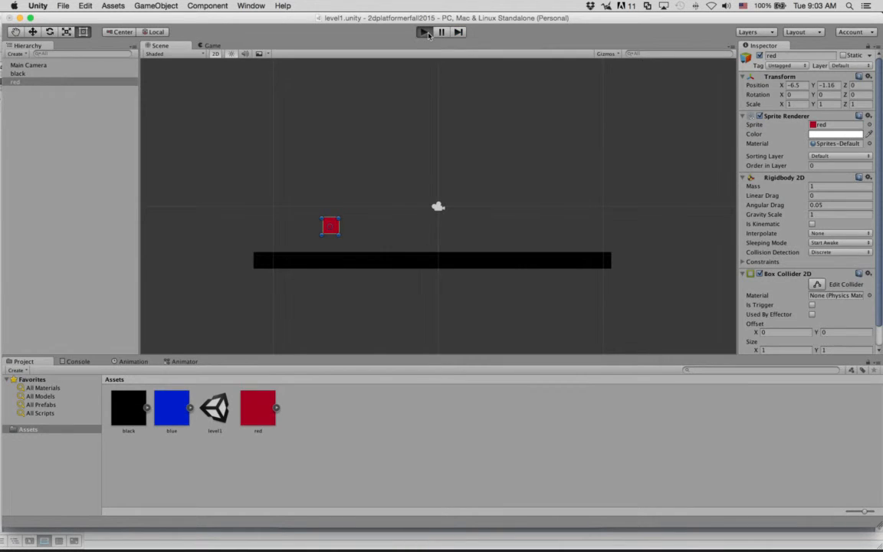
pyautogui.click(423, 33)
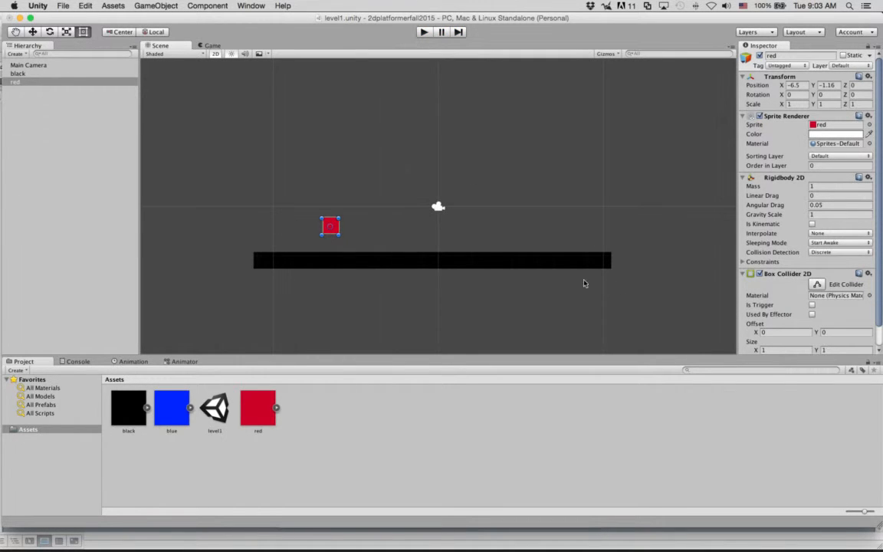
pyautogui.scroll(-1, 839, 273)
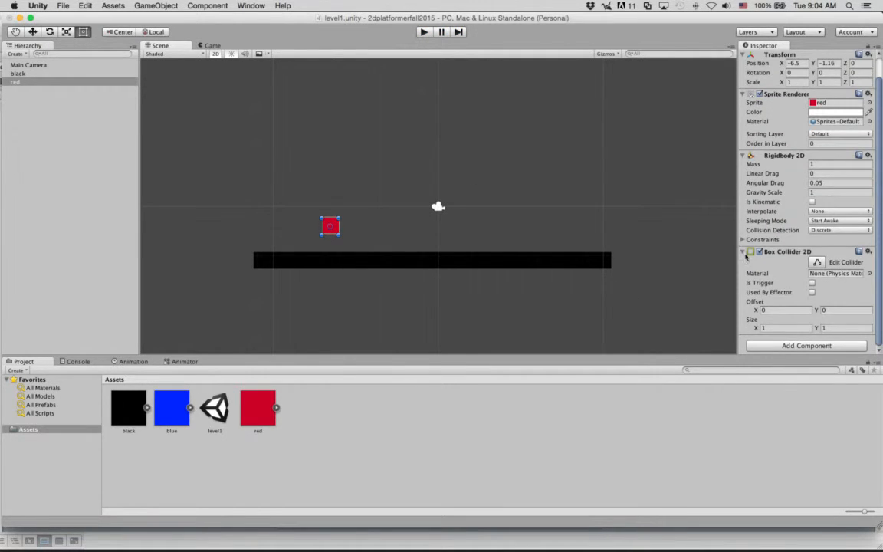
pyautogui.click(742, 252)
pyautogui.click(825, 290)
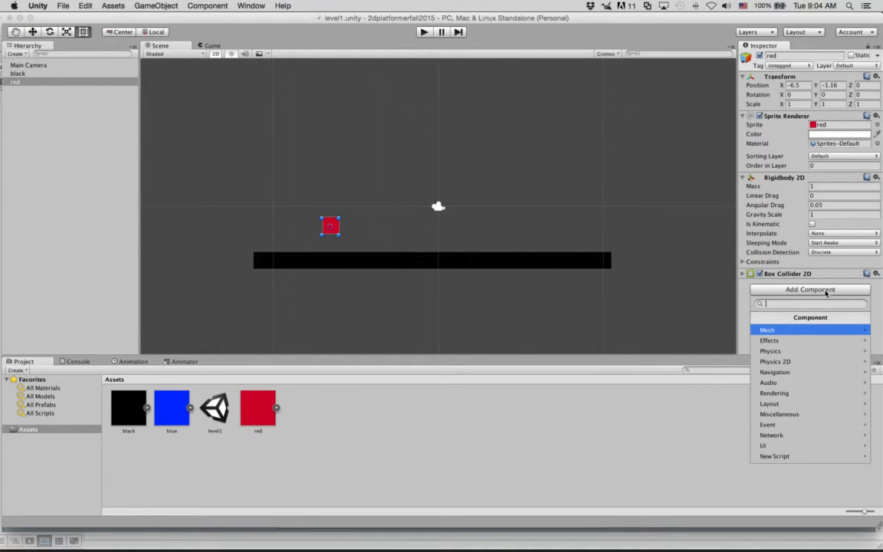
pyautogui.click(808, 352)
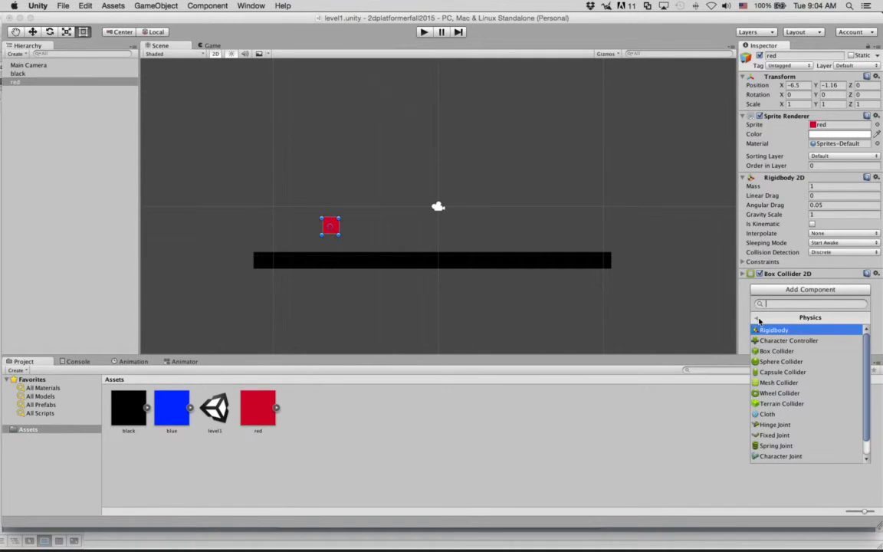
pyautogui.click(756, 319)
pyautogui.click(814, 365)
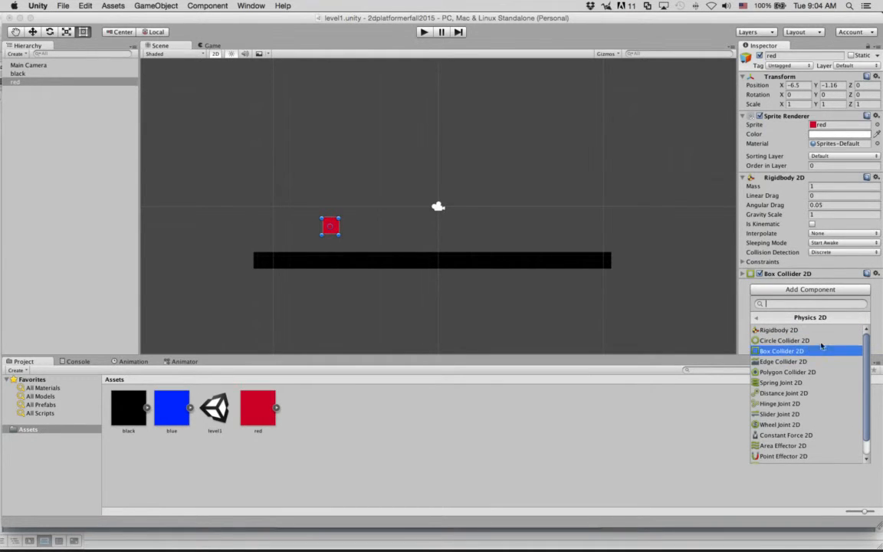
pyautogui.click(746, 284)
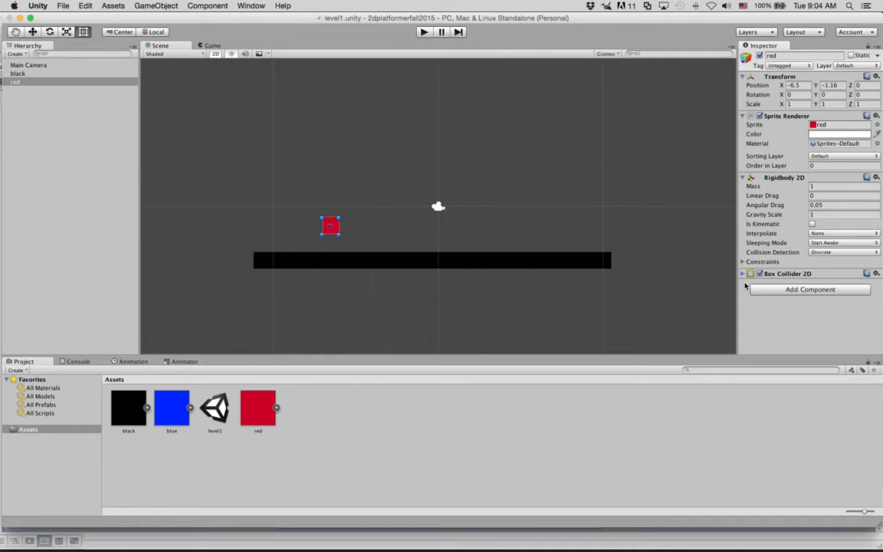
# Set the Y offset of the black platform's Box Collider 2D to 0.66
pyautogui.click(461, 254)
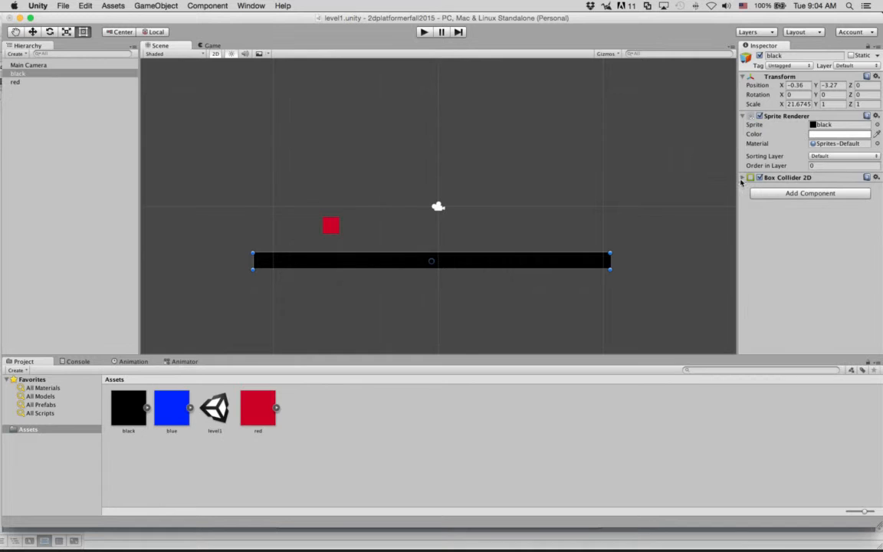
pyautogui.click(742, 178)
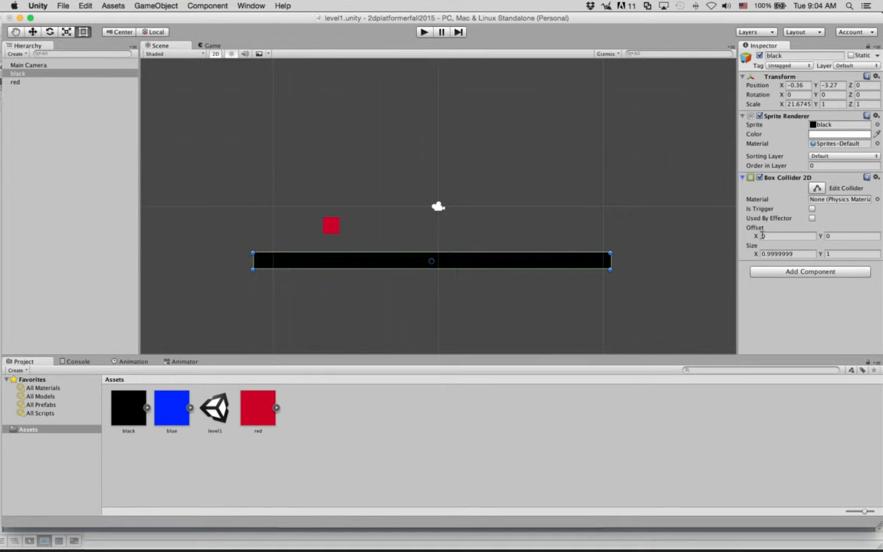
pyautogui.click(823, 236)
pyautogui.moveTo(816, 239); pyautogui.dragTo(828, 237)
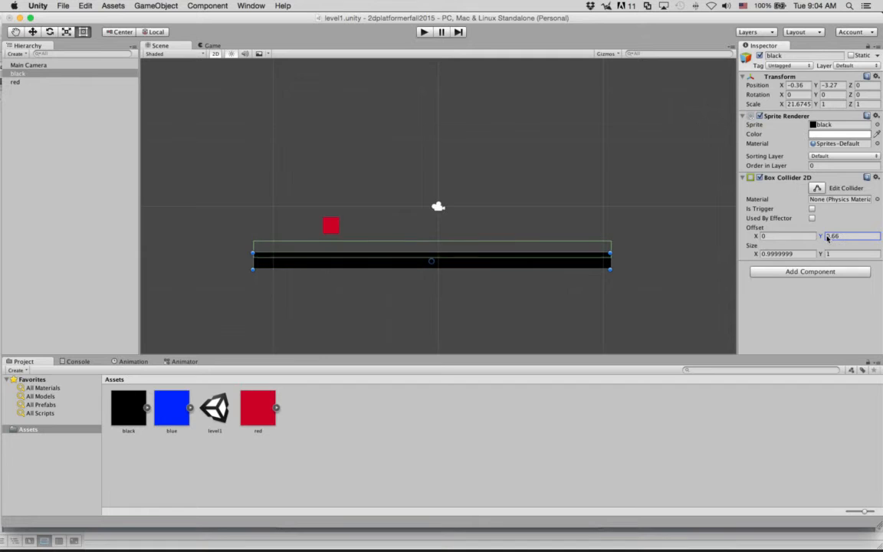
# Run a test play, inspect where the red square rests against the platform's collider outline in the Scene view, and stop the game
pyautogui.click(424, 32)
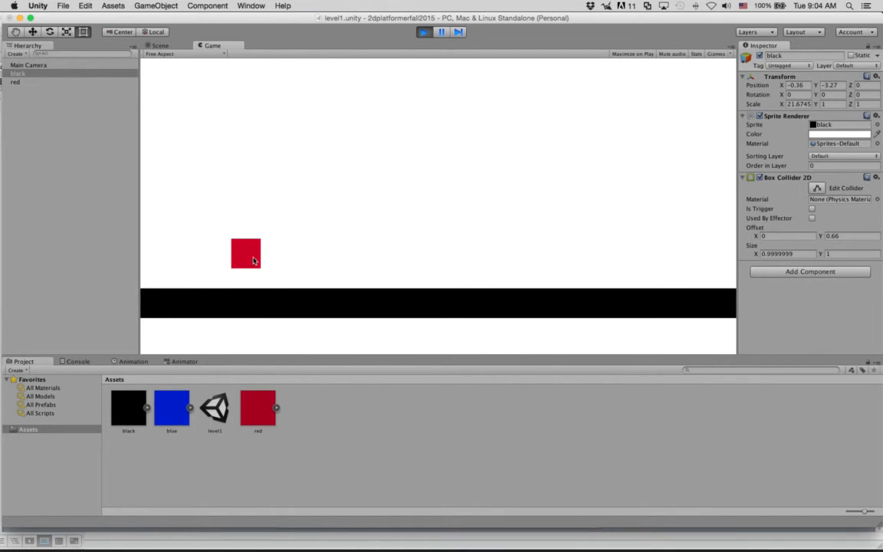
pyautogui.click(158, 45)
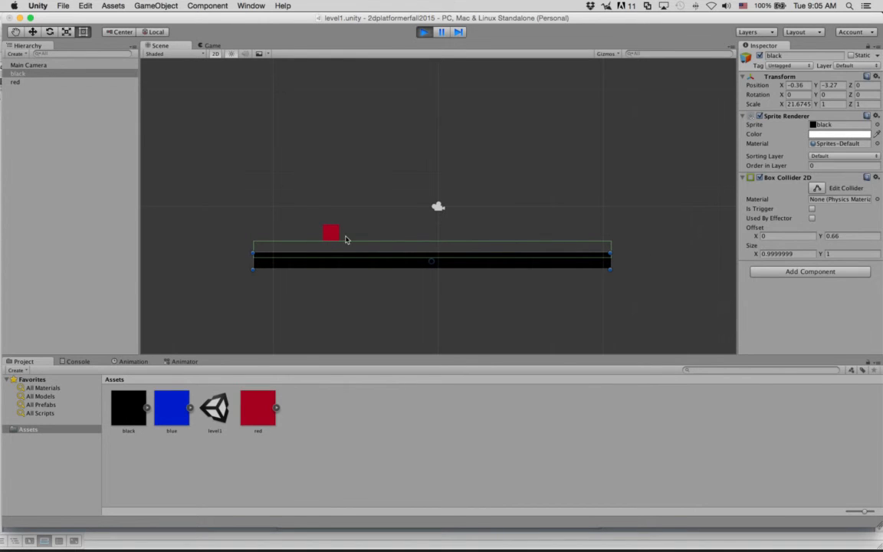
pyautogui.click(423, 31)
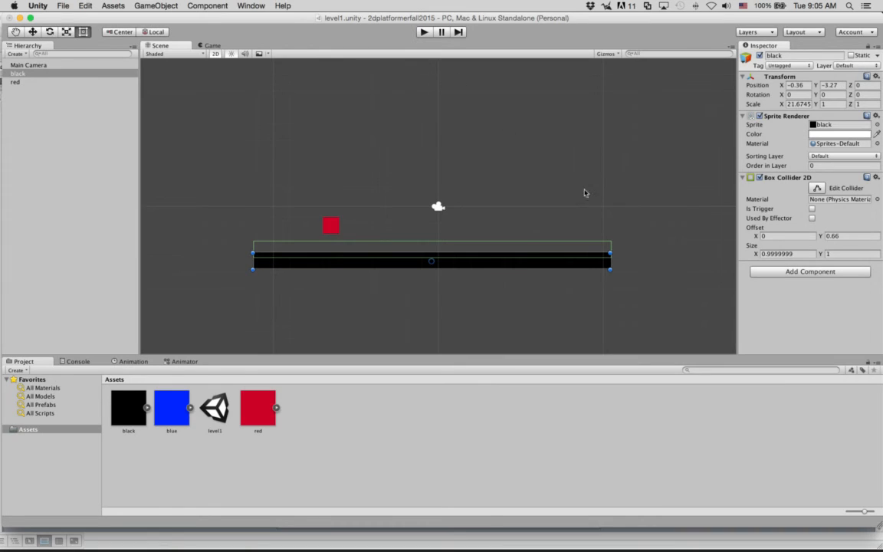
# Set the platform collider's Y offset to -0.27, and run and stop the game twice to check where the red square lands
pyautogui.click(808, 236)
pyautogui.moveTo(808, 235); pyautogui.dragTo(791, 235)
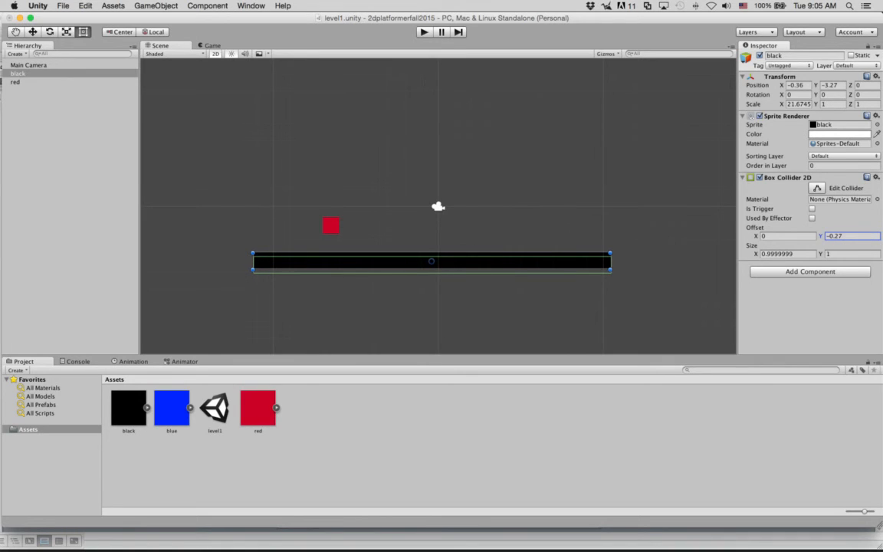
pyautogui.click(423, 32)
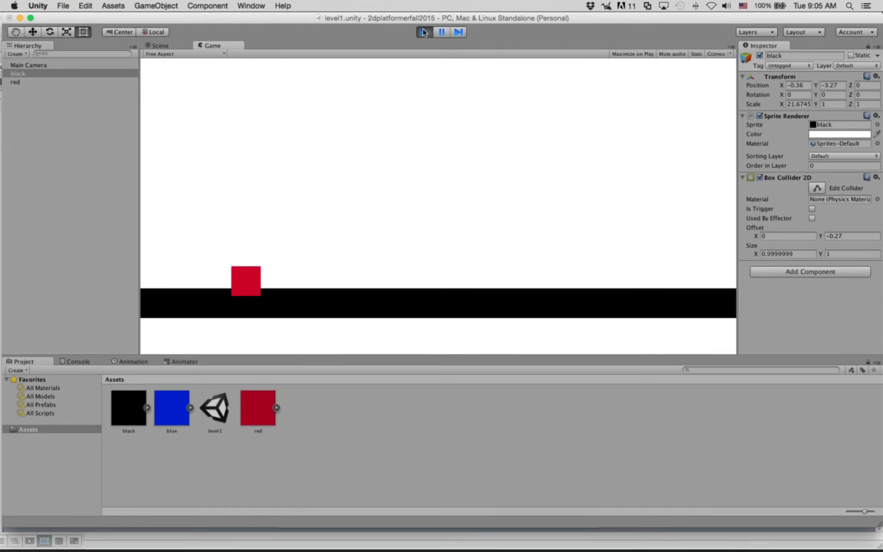
pyautogui.click(423, 32)
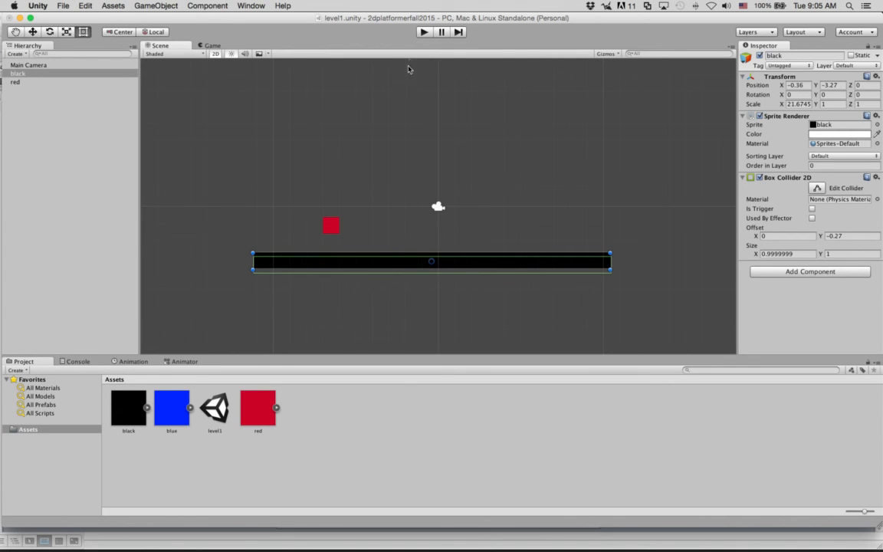
pyautogui.click(424, 32)
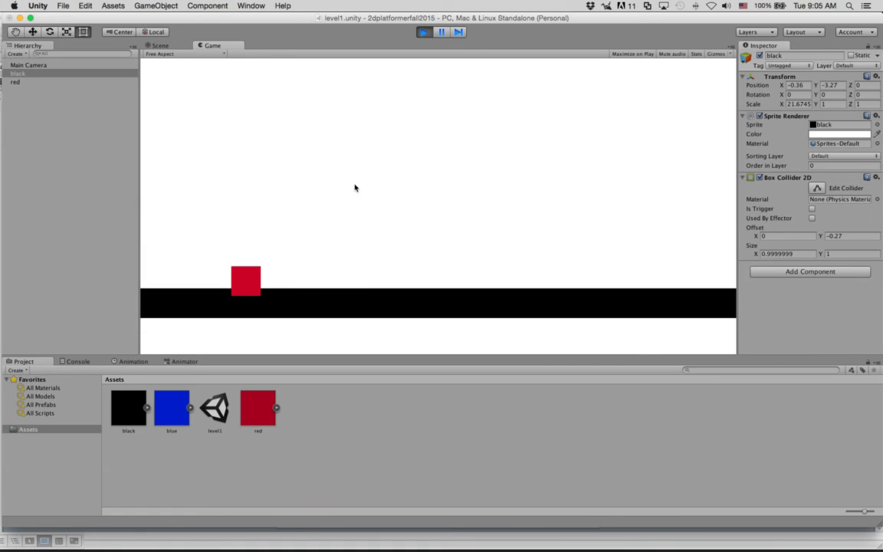
pyautogui.click(424, 32)
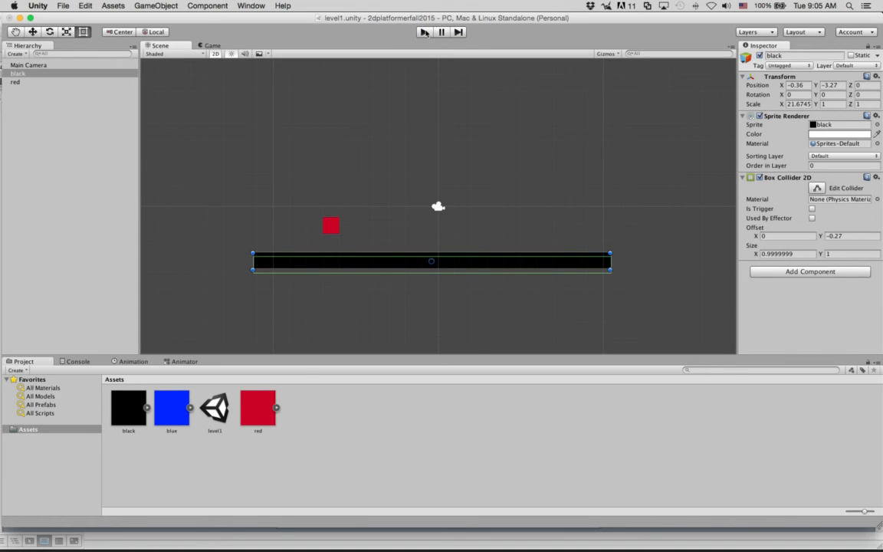